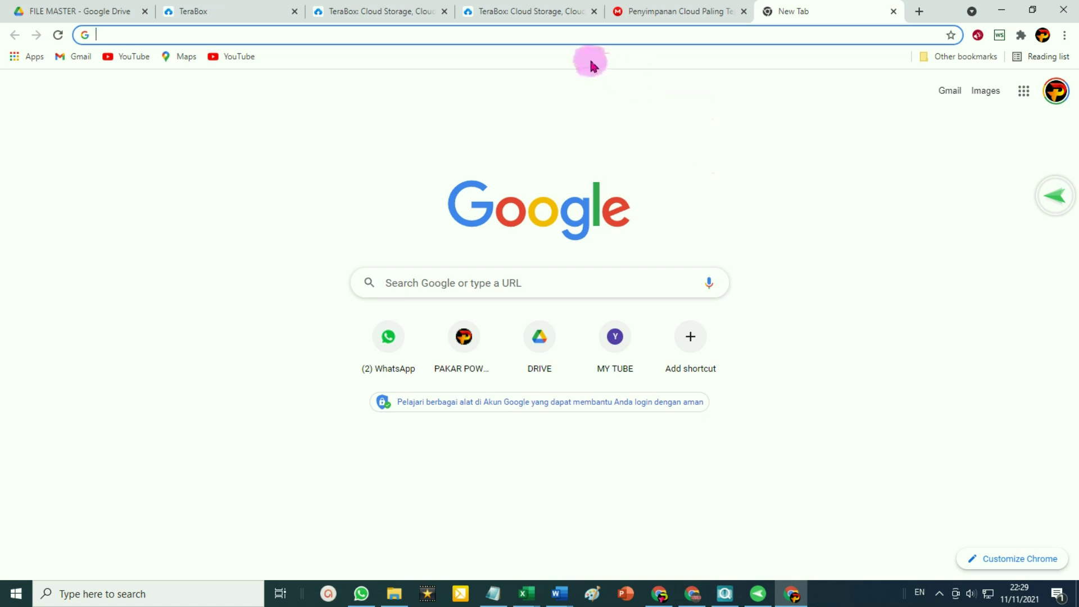
Step: Switch from the TeraBox login tab to the MEGA free-account registration tab
left_click(545, 14)
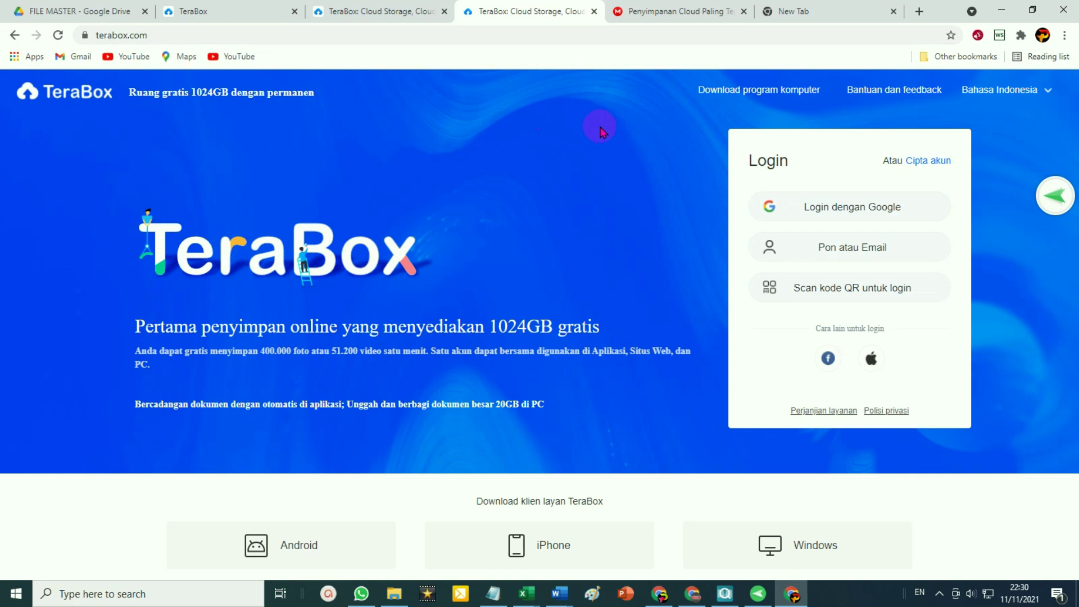
left_click(670, 16)
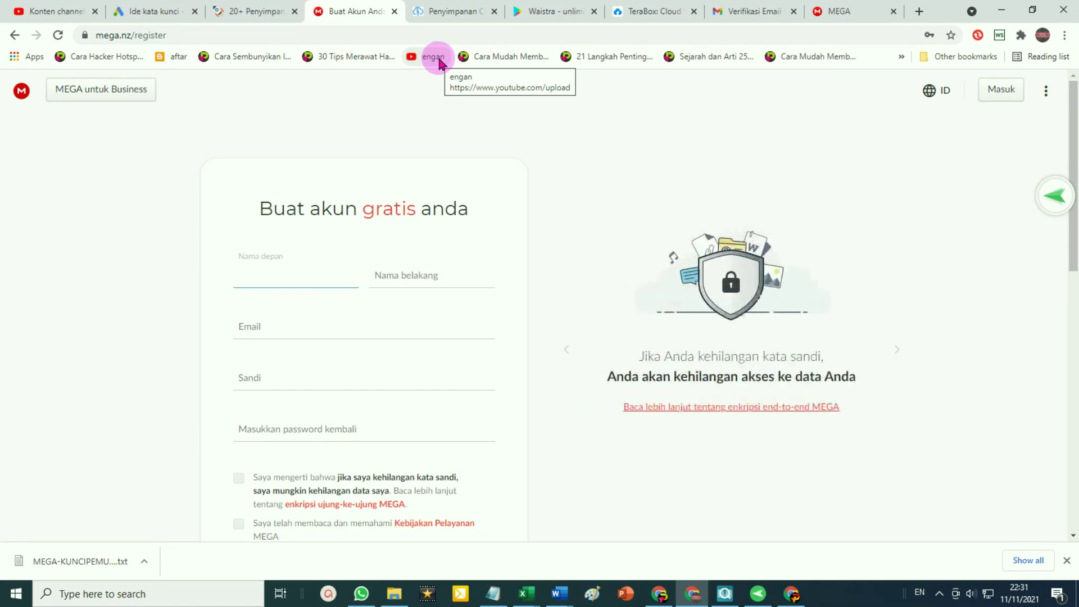
Step: Scroll through the sCloud 500TB sign-up page, then move on to the Waistra tab
left_click(448, 15)
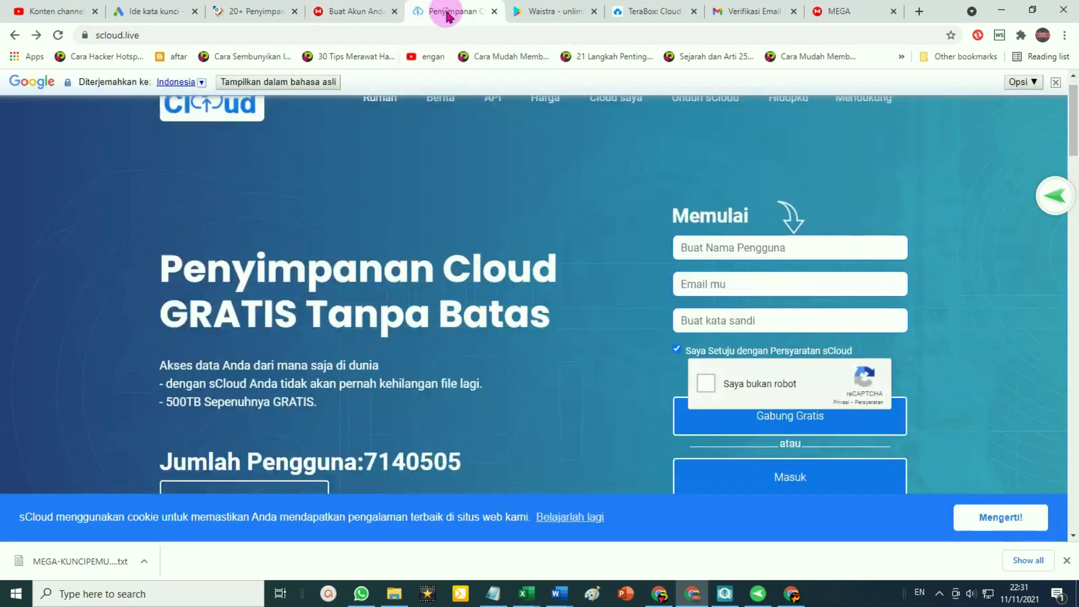
scroll(421, 157, "up", 1)
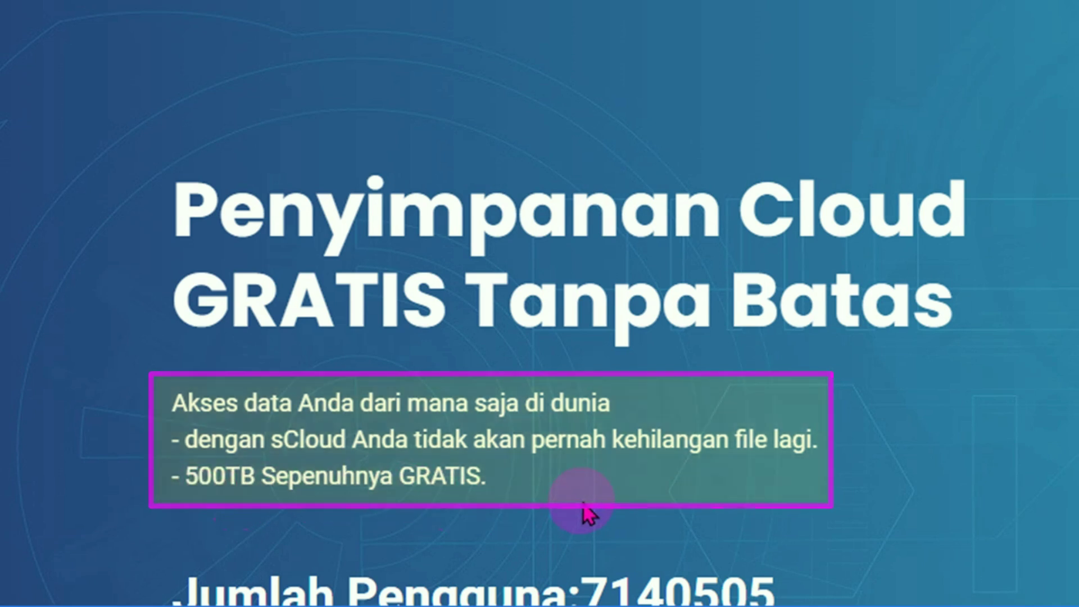
scroll(655, 394, "down", 3)
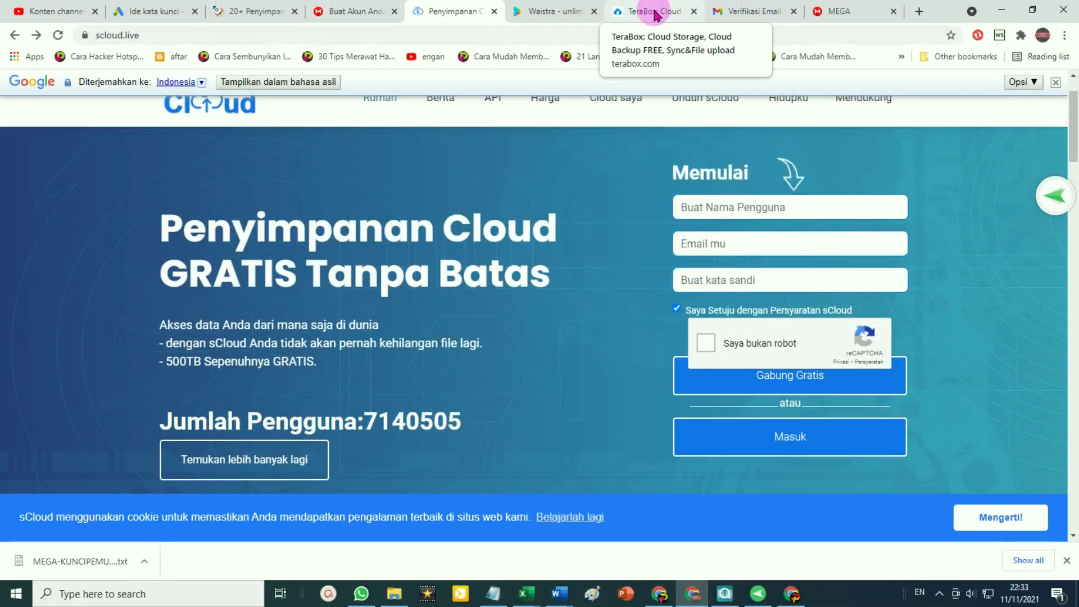
left_click(554, 15)
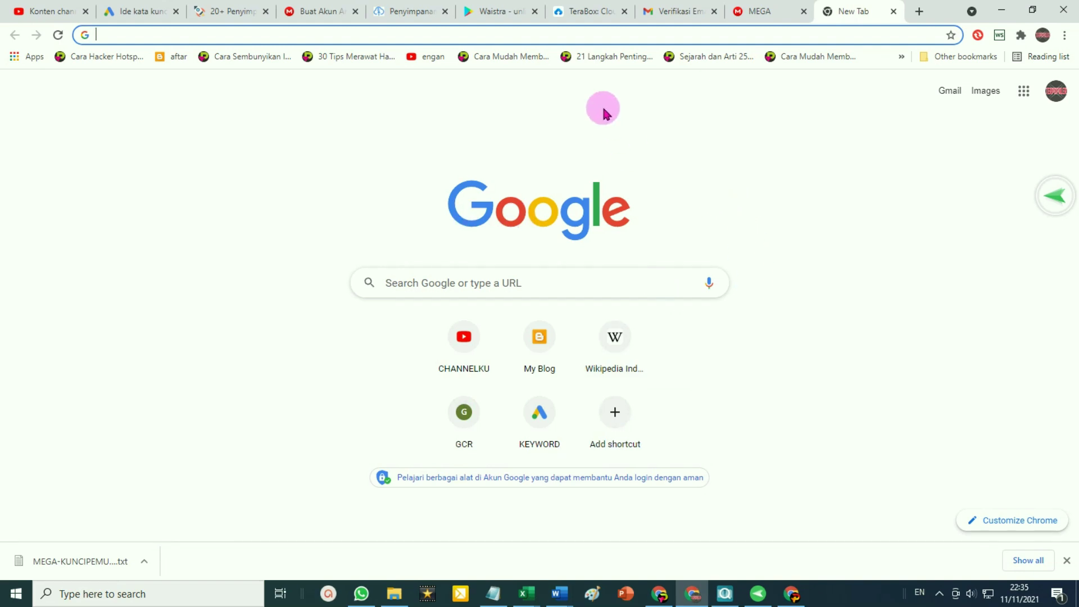
Step: Switch to the TeraBox tab, then to a blank new tab in another profile
left_click(597, 17)
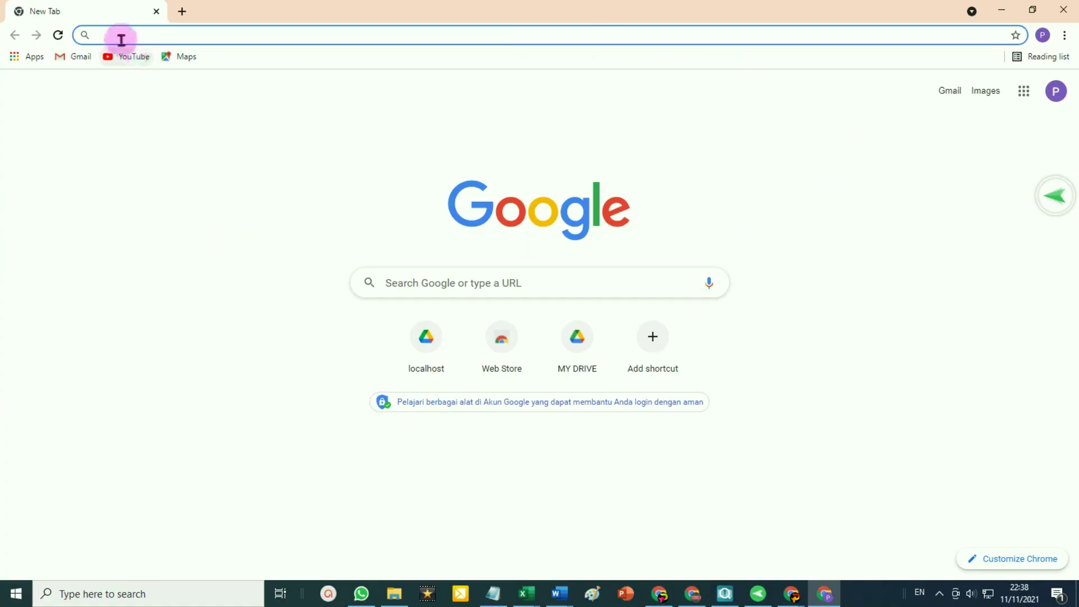
Step: Go to TERABOX.COM in the new tab to load the TeraBox login page
left_click(105, 34)
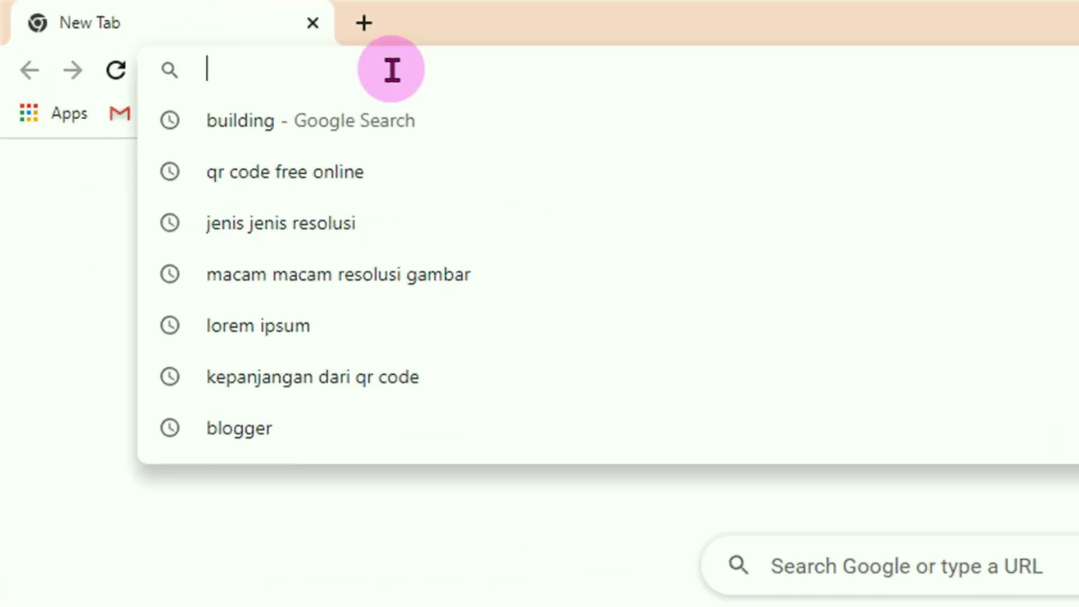
type("TERABOX.C")
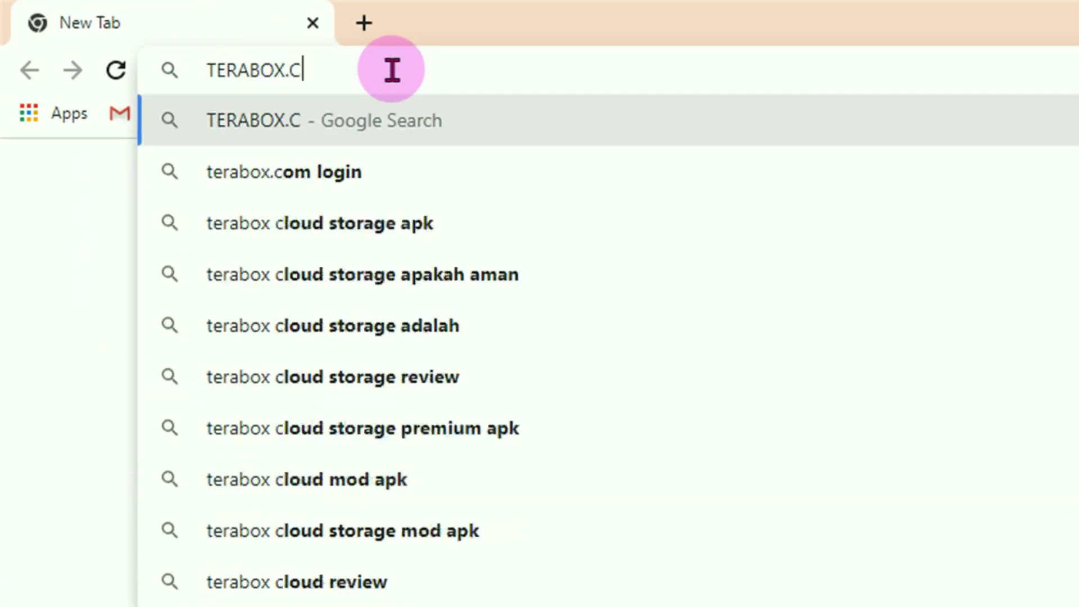
type("OM")
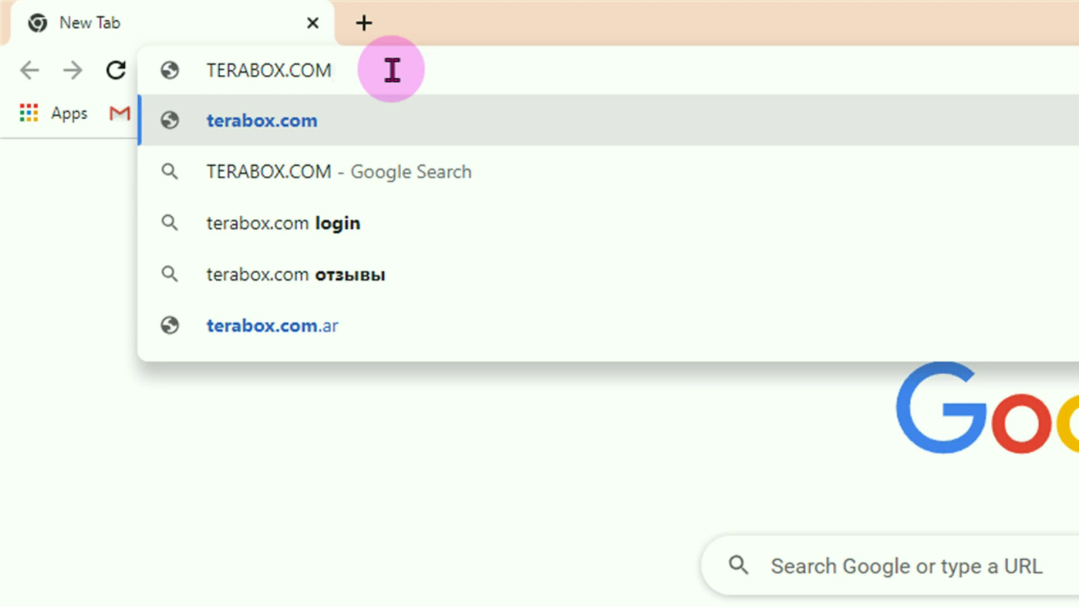
key("Return")
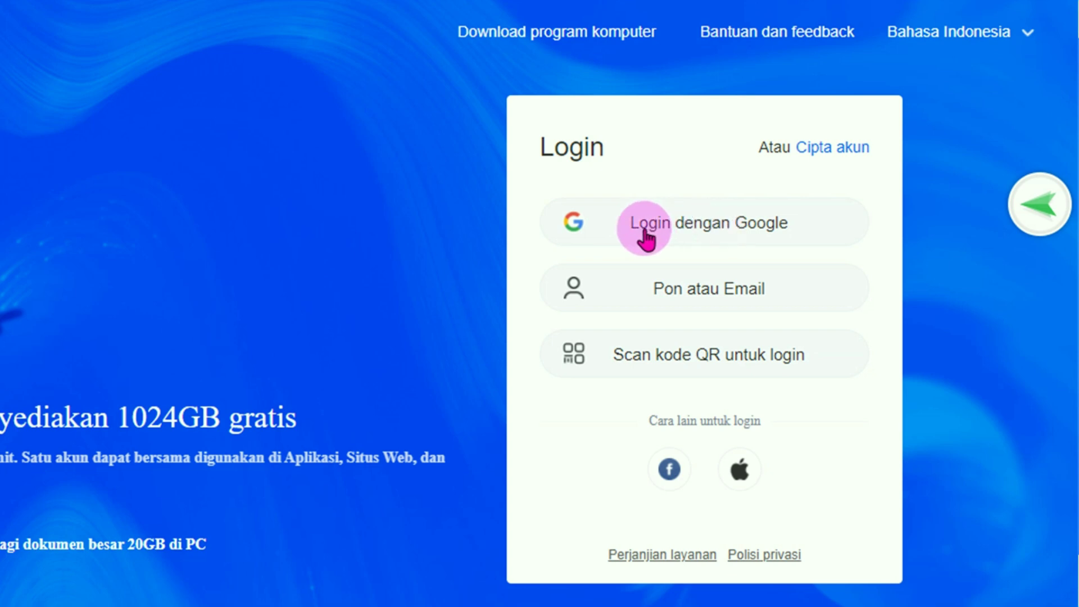
Step: Sign in to TeraBox via 'Login dengan Google' using the chosen Google account
left_click(696, 225)
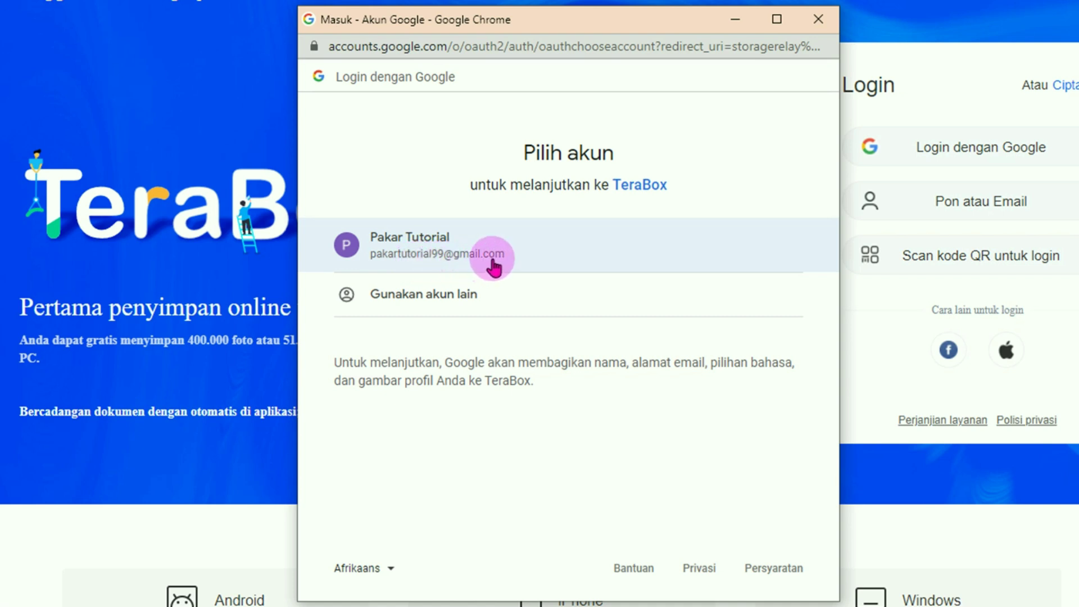
left_click(525, 256)
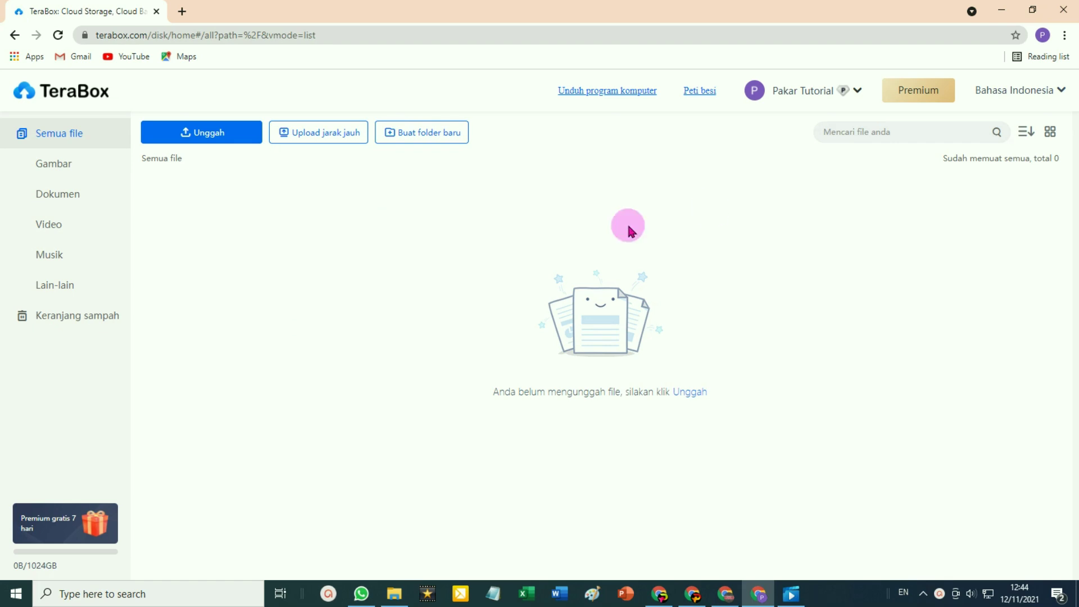
Step: Browse the Gambar, Dokumen, Video, Musik and Lain-lain file categories
mouse_move(772, 91)
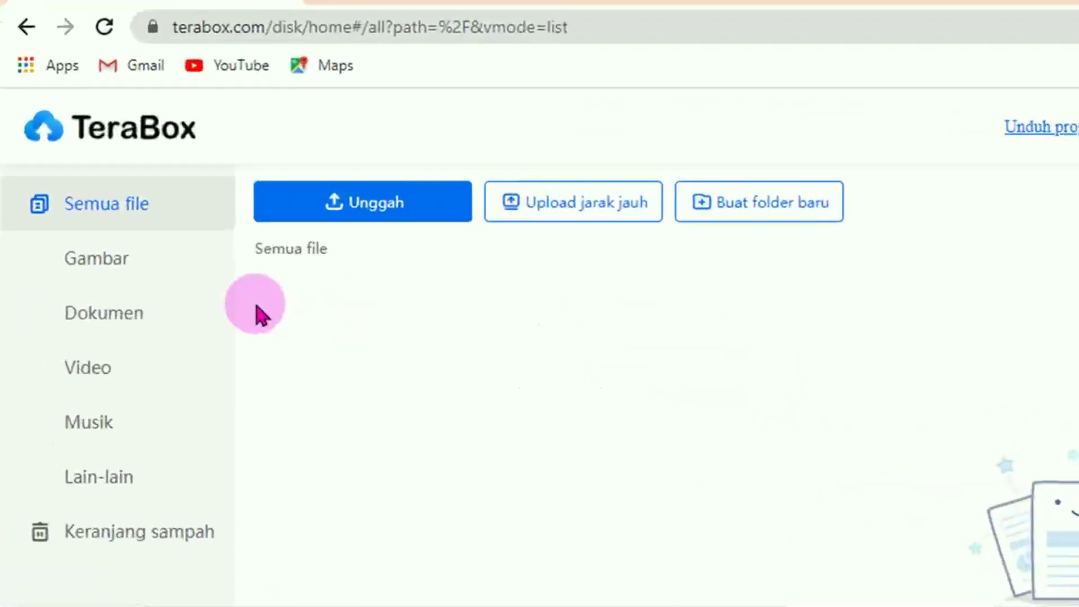
left_click(137, 272)
left_click(118, 318)
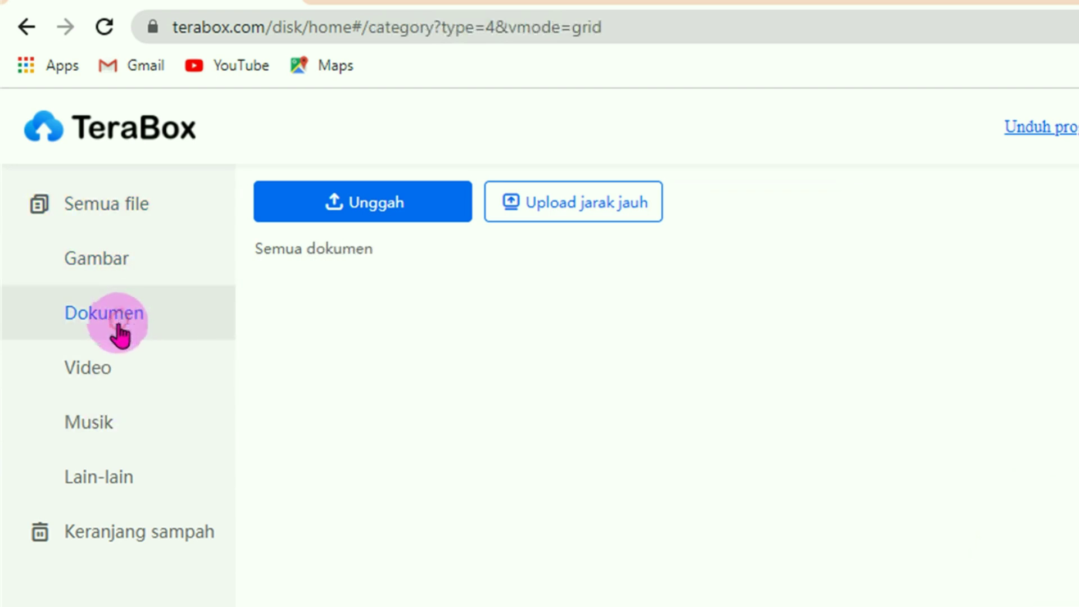
left_click(114, 372)
left_click(116, 422)
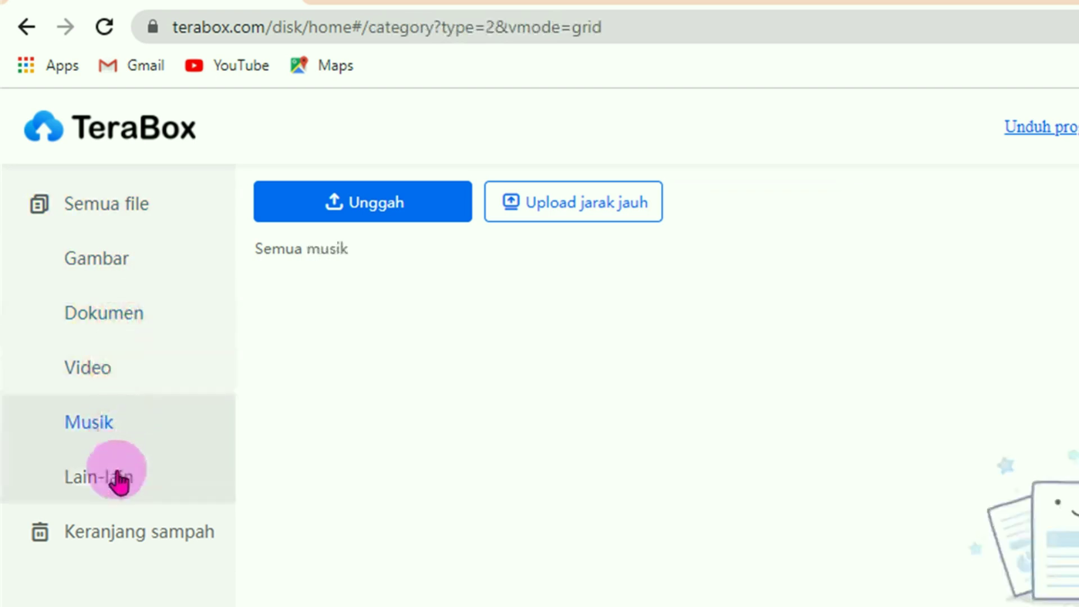
left_click(117, 475)
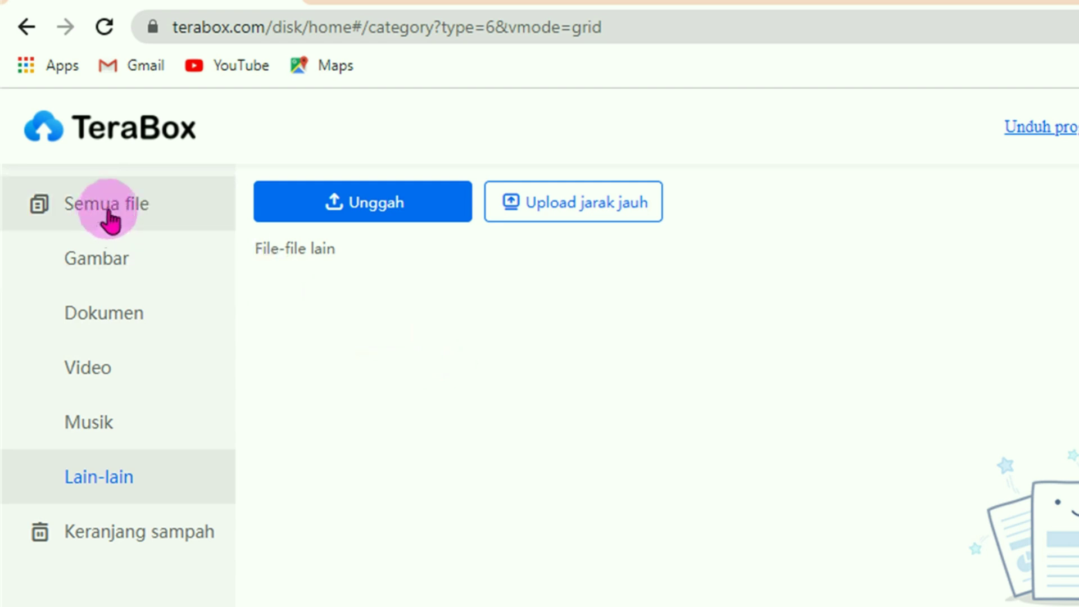
Step: Return to Semua file and add a new folder with 'Buat folder baru'
left_click(109, 221)
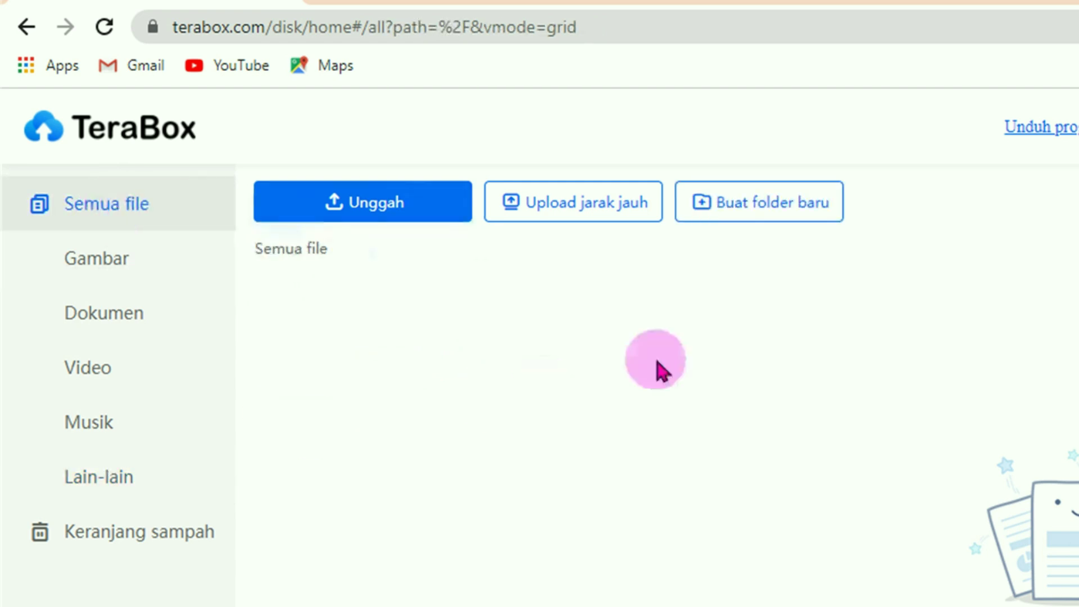
mouse_move(412, 197)
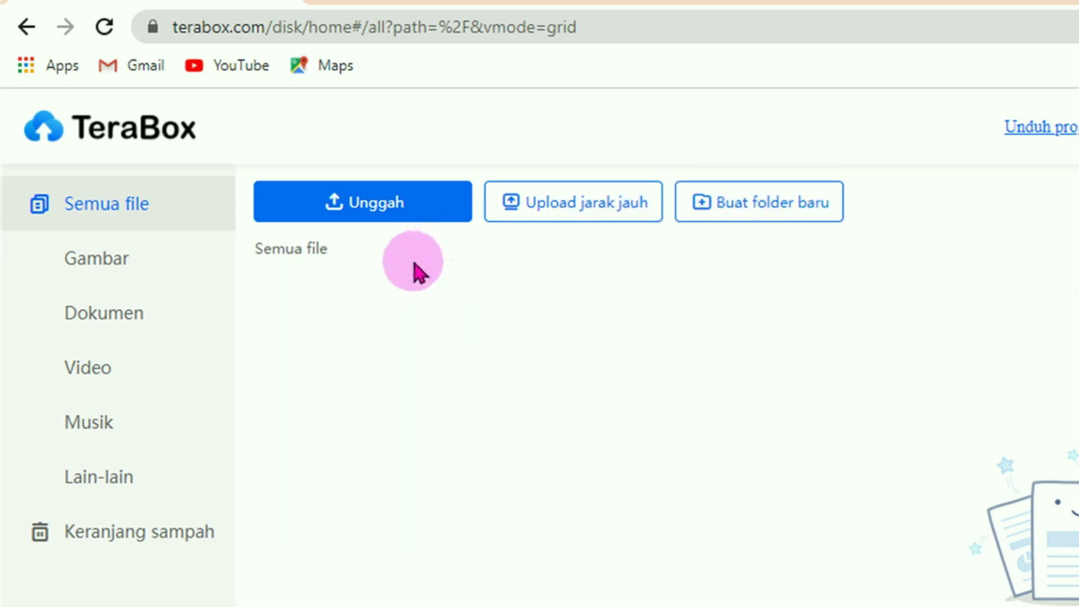
left_click(756, 217)
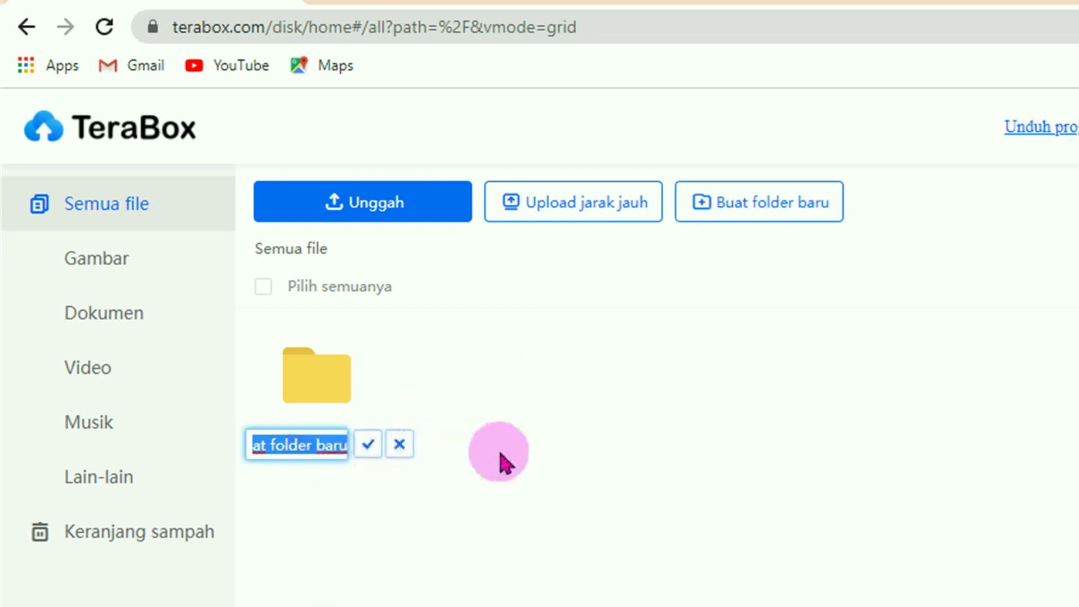
Step: Name the new folder DATA KERJA and confirm it
type("DATA KER")
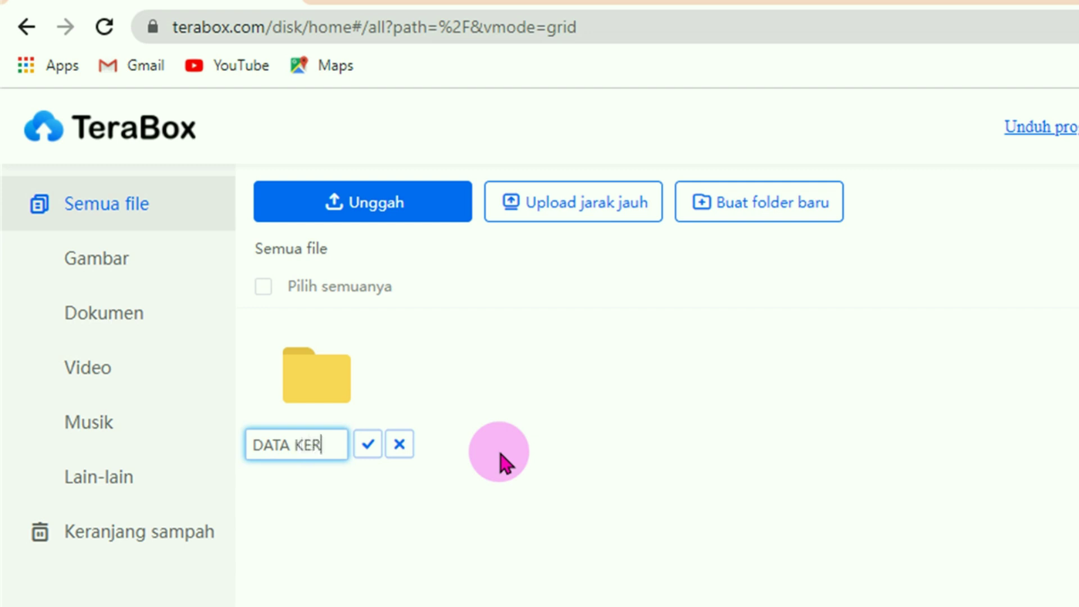
type("JA")
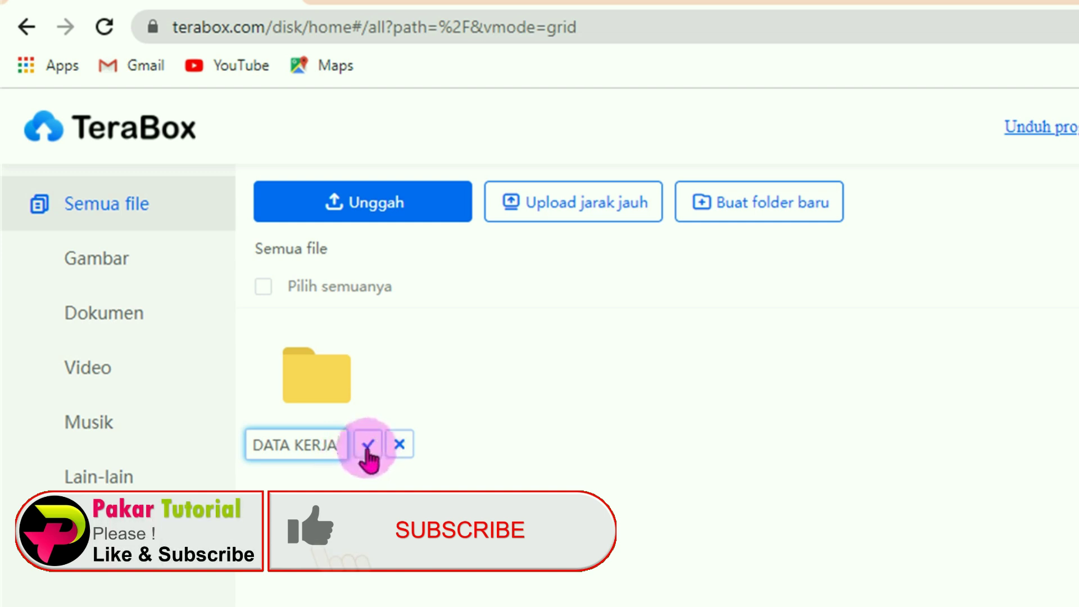
left_click(366, 447)
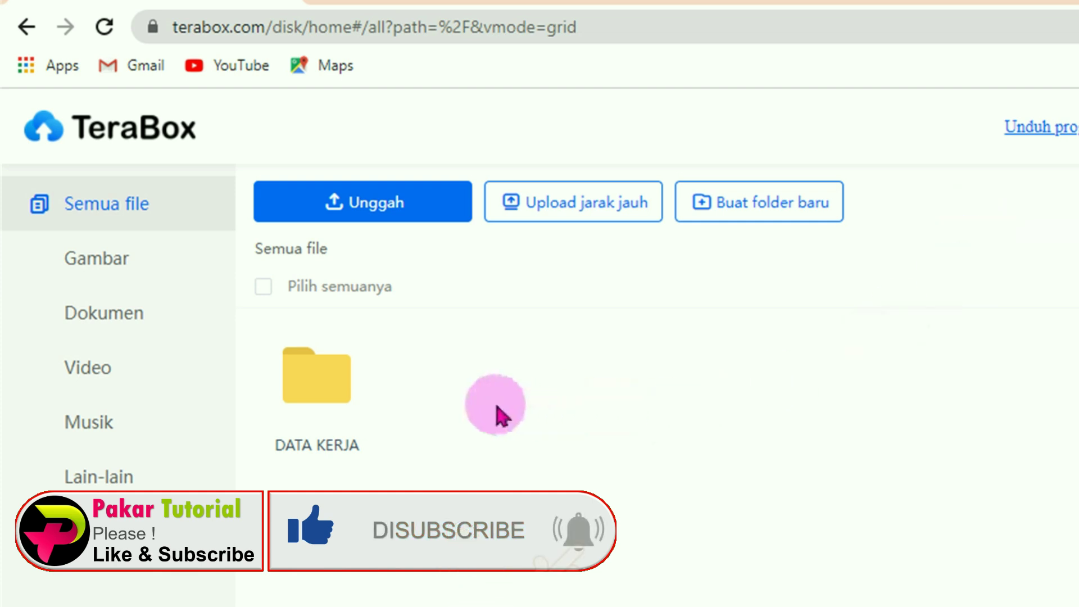
Step: Create a second folder named PHOTO COLECTIONS beside DATA KERJA
left_click(759, 217)
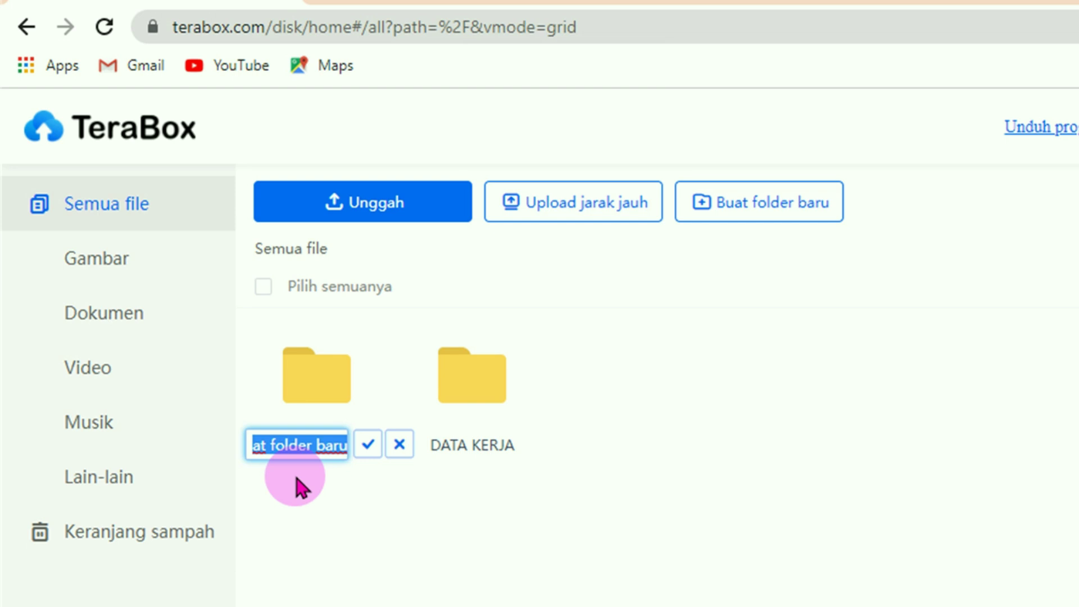
type("PHOTO COLECTIONS")
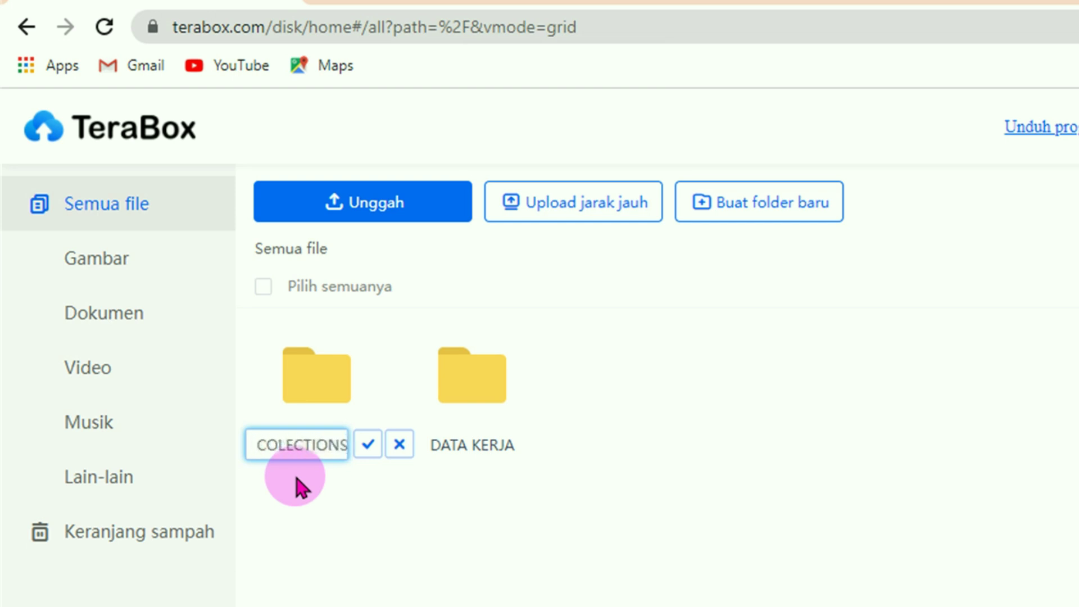
left_click(361, 449)
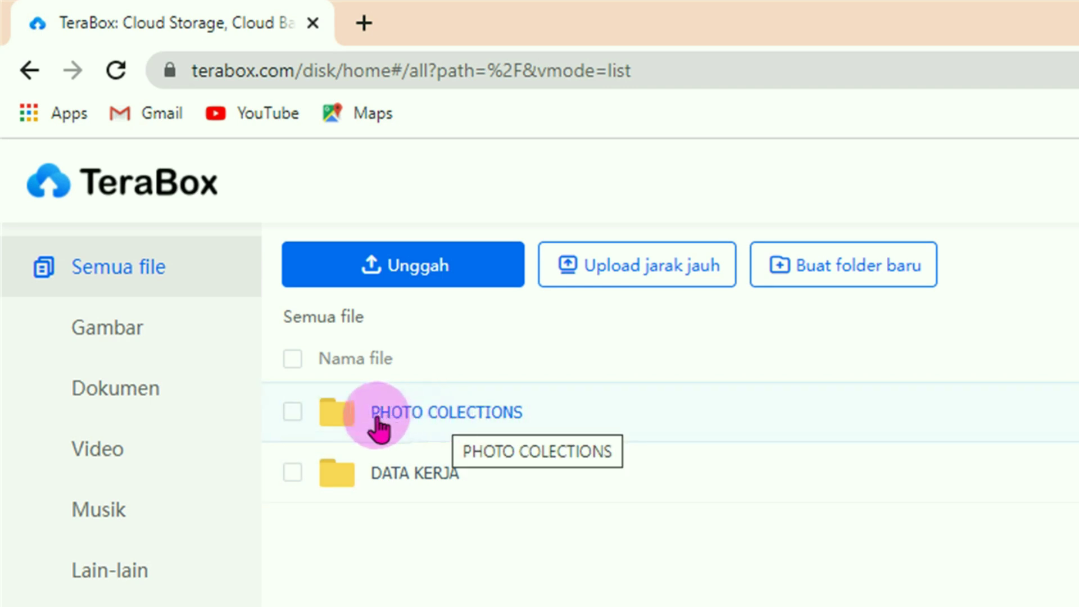
Step: Open the PHOTO COLECTIONS folder and reveal the Unggah upload menu
left_click(413, 418)
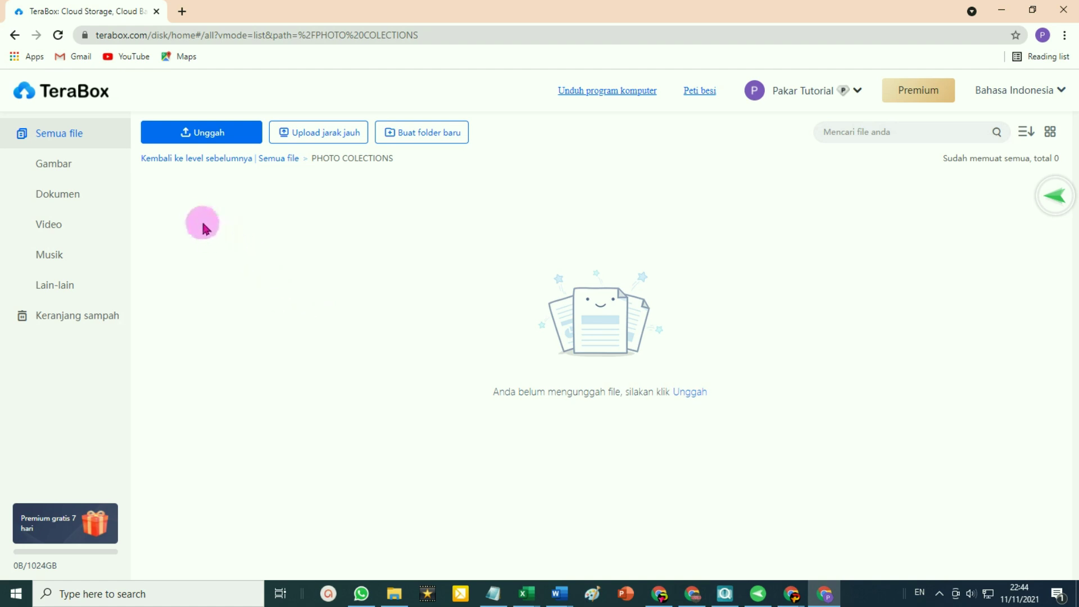
mouse_move(200, 144)
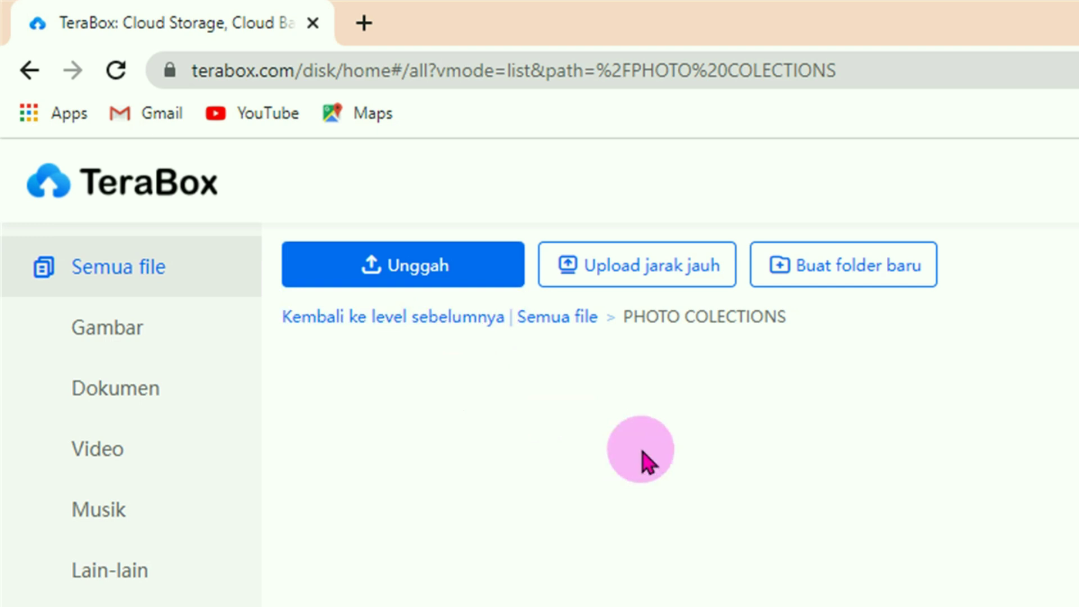
mouse_move(429, 272)
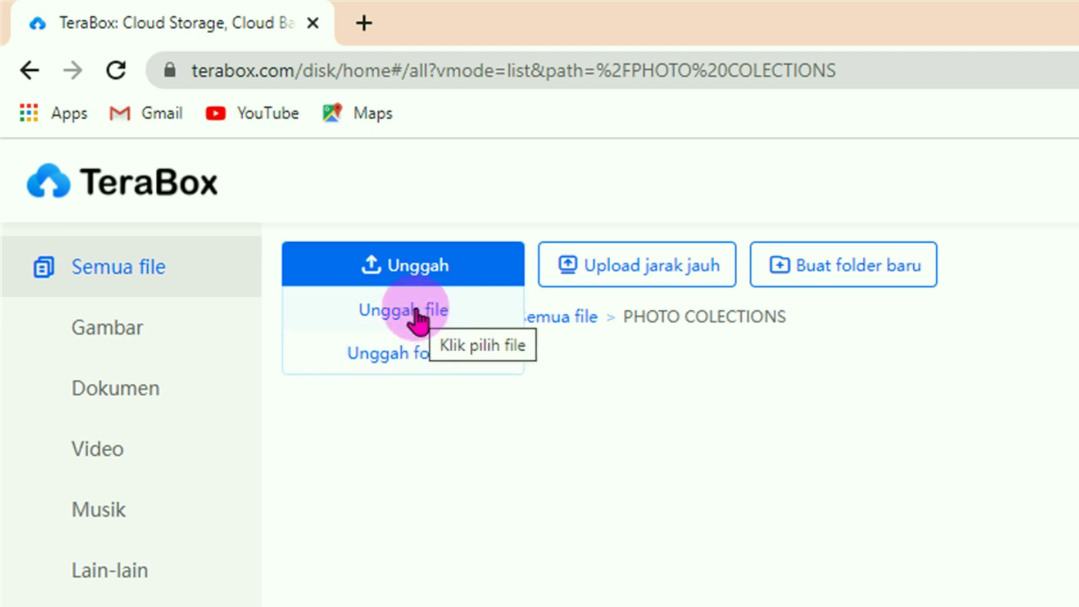
Step: Upload a range of photos from IMG_0795 in L:\HDD LAMA\PHOTO BARU SEP 16 via Unggah file
left_click(415, 312)
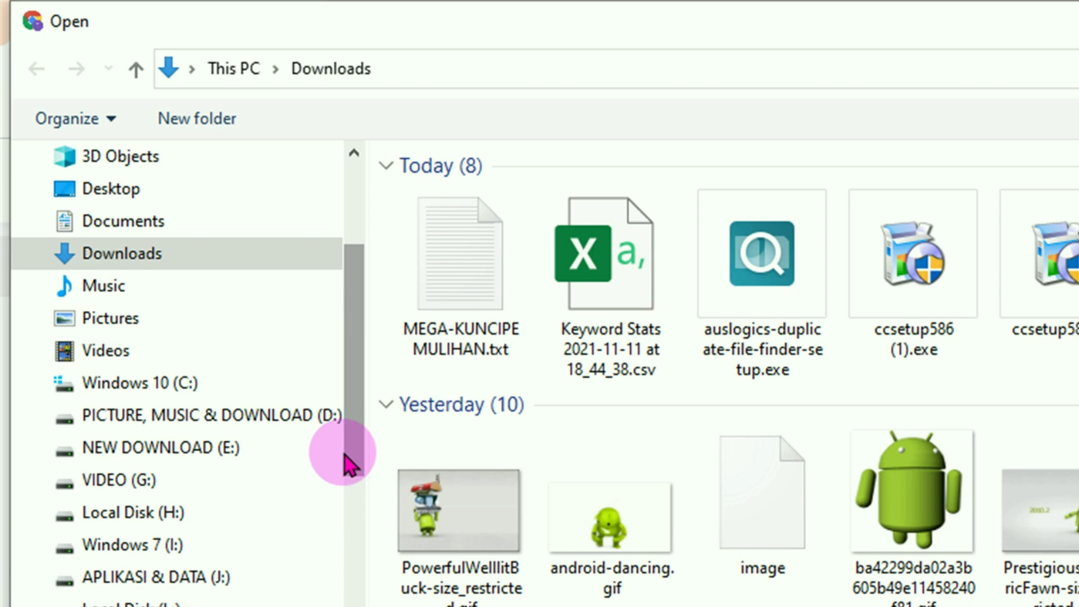
scroll(351, 433, "down", 10)
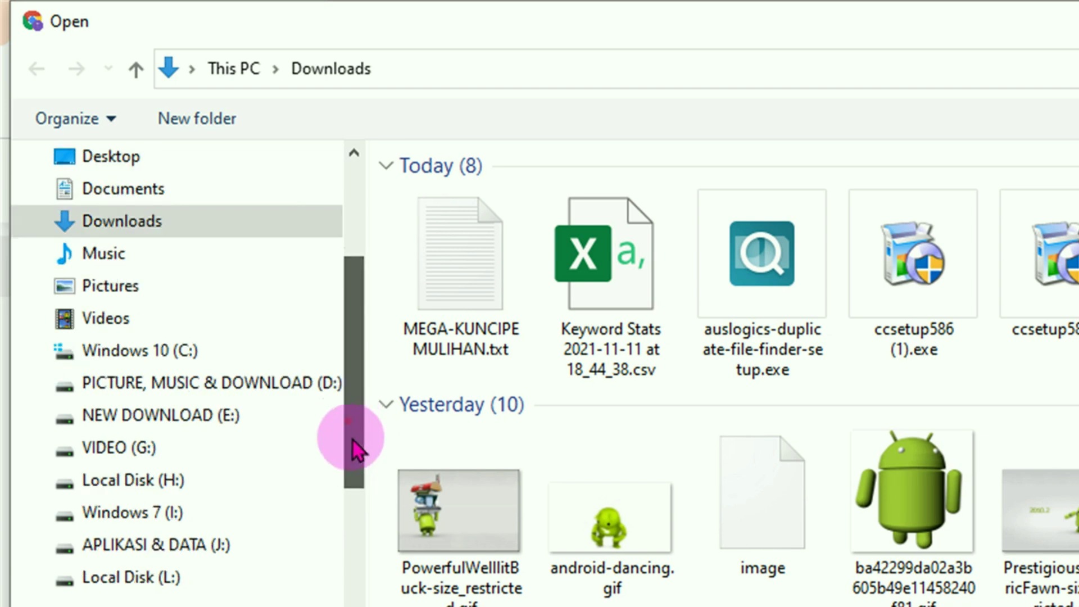
left_click(144, 320)
left_click(553, 566)
double_click(553, 566)
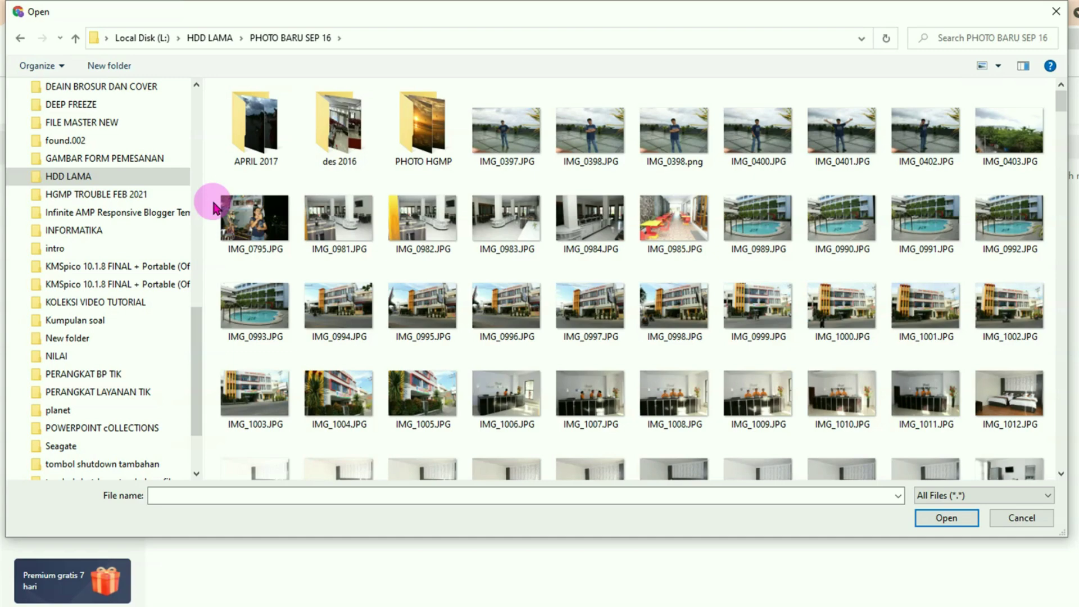
left_click_drag(213, 207, 1054, 368)
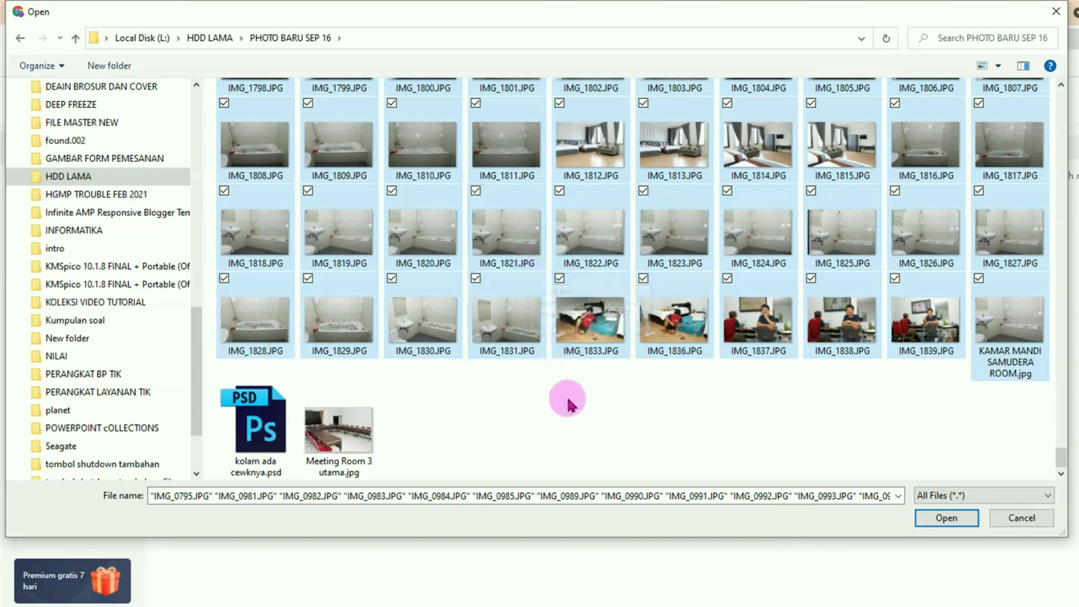
left_click(947, 518)
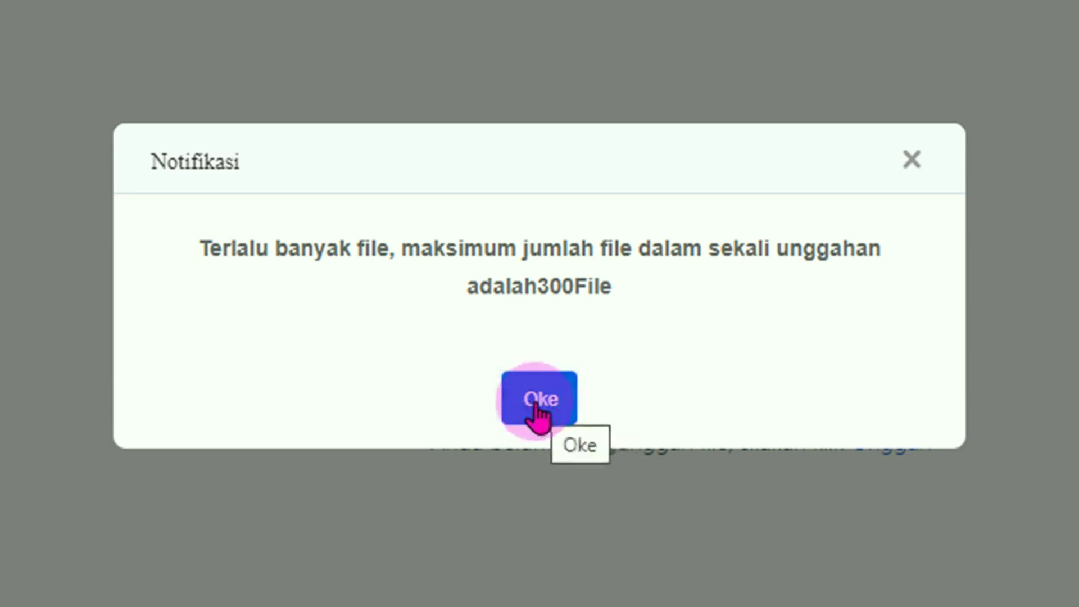
Step: Dismiss the 300-file warning and reopen the file picker to upload photos into PHOTO COLECTIONS
left_click(536, 410)
mouse_move(210, 160)
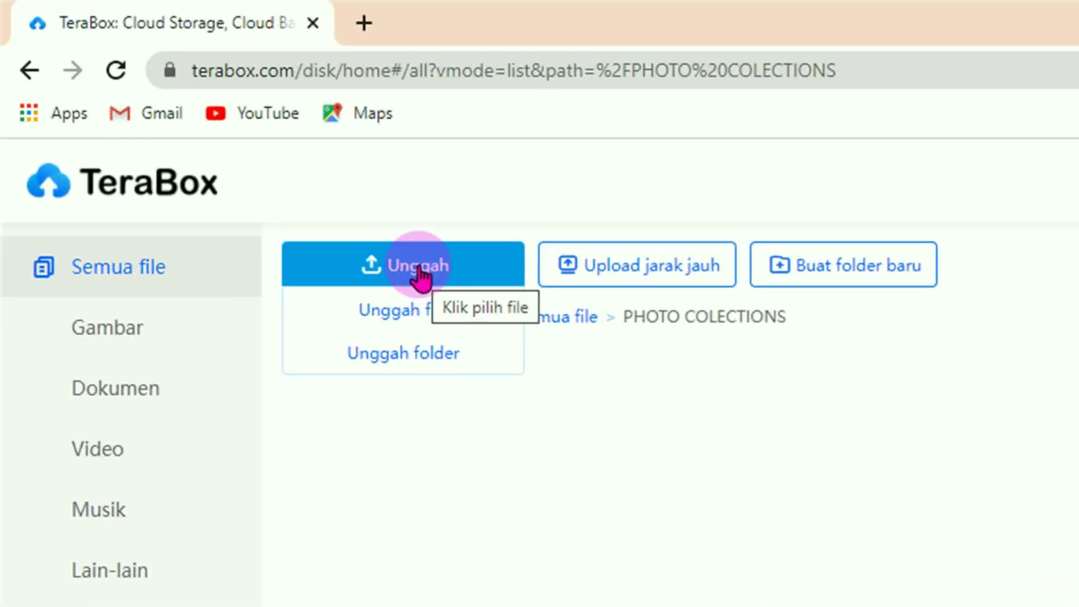
left_click(414, 316)
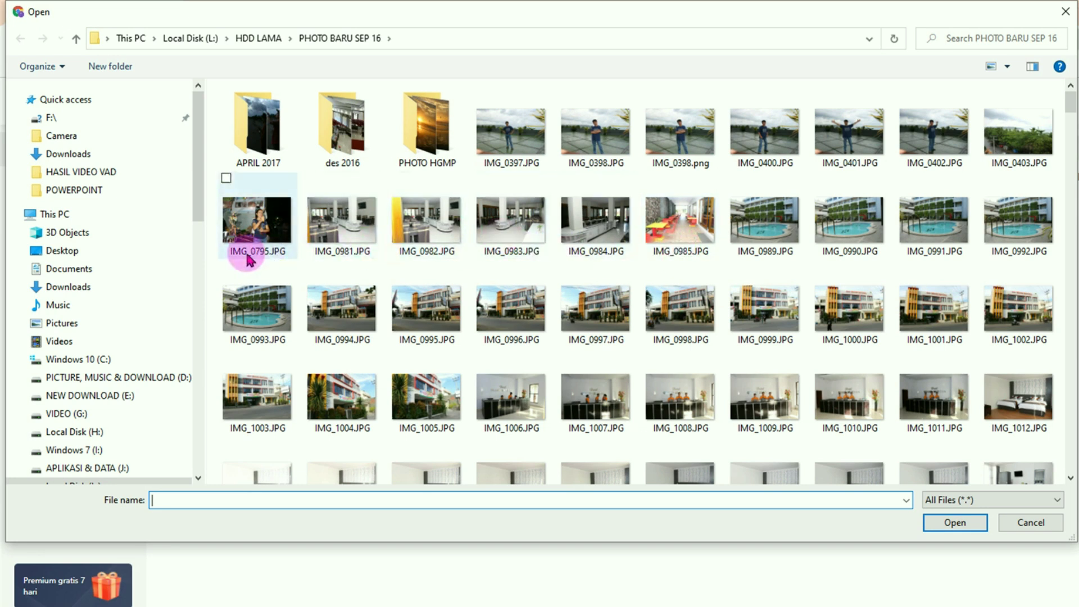
Step: Select a smaller batch of 120 photos starting at IMG_0795 and upload them into PHOTO COLECTIONS
left_click_drag(213, 217, 1046, 242)
scroll(393, 202, "down", 1)
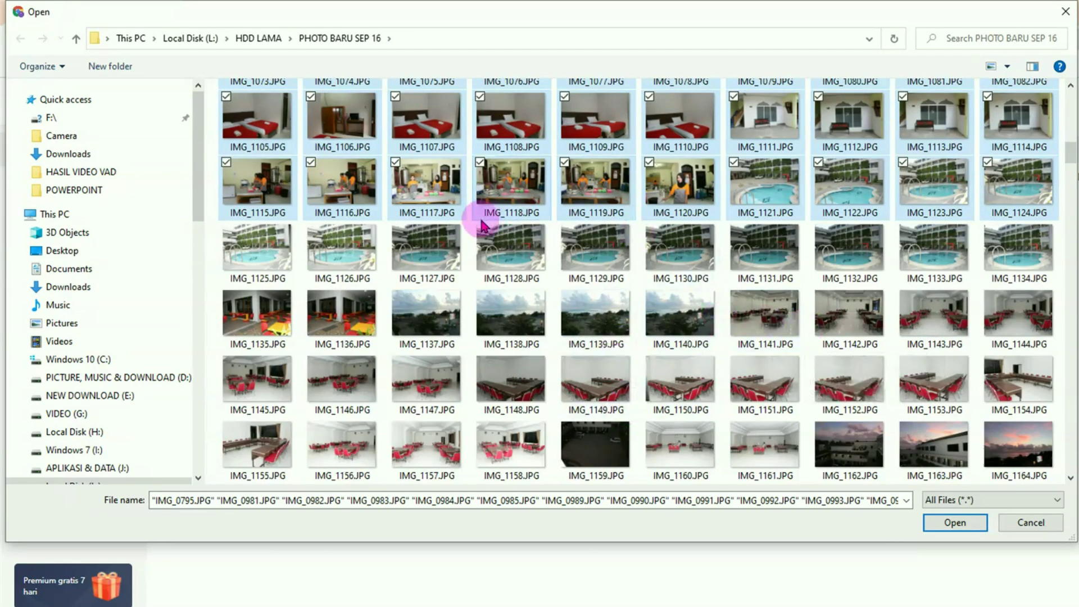
scroll(482, 224, "up", 8)
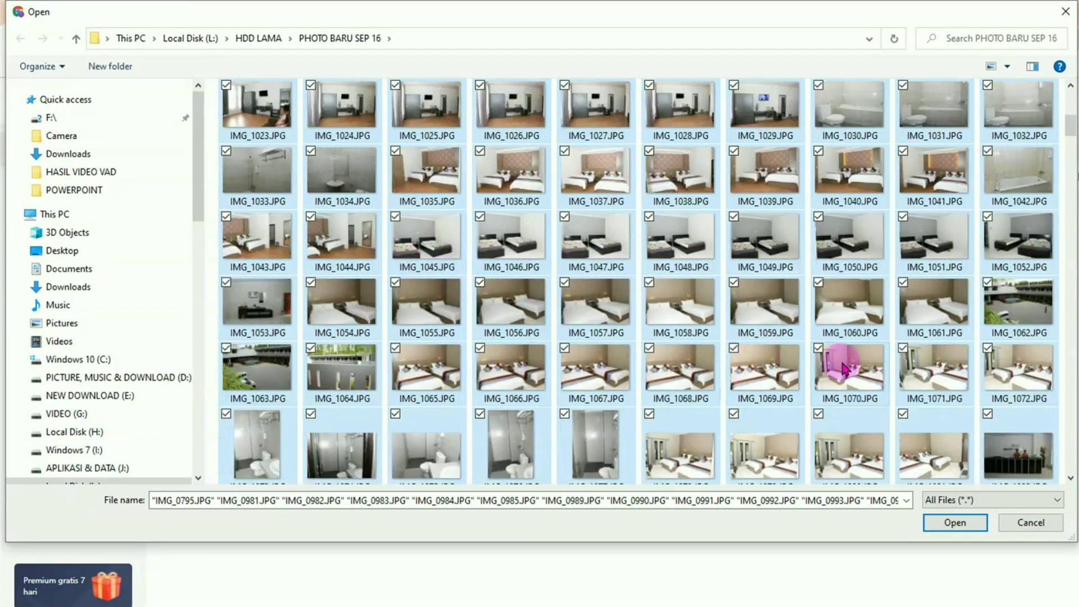
left_click(955, 522)
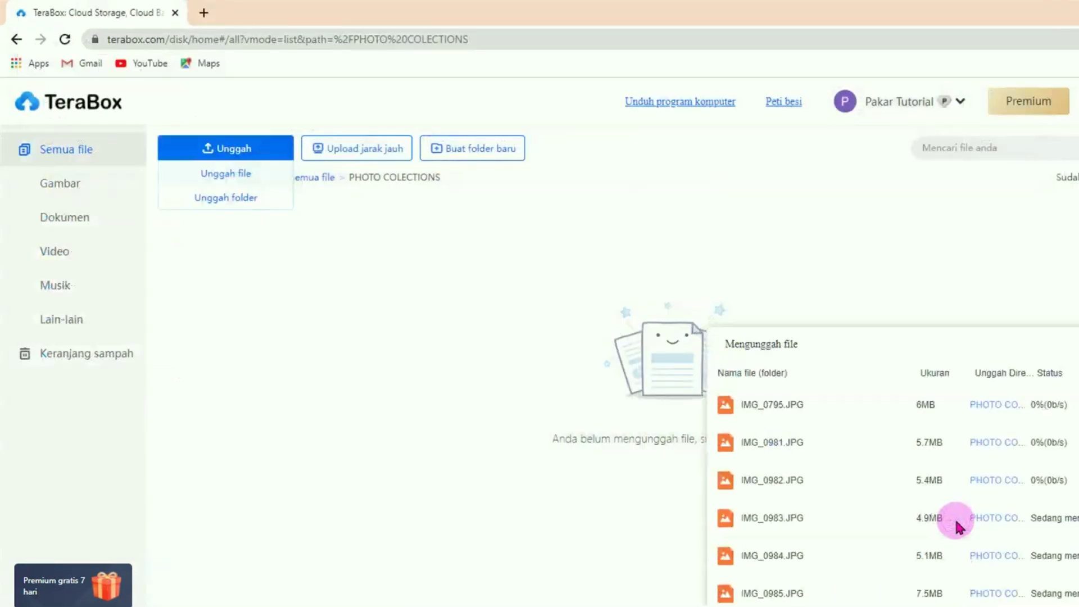
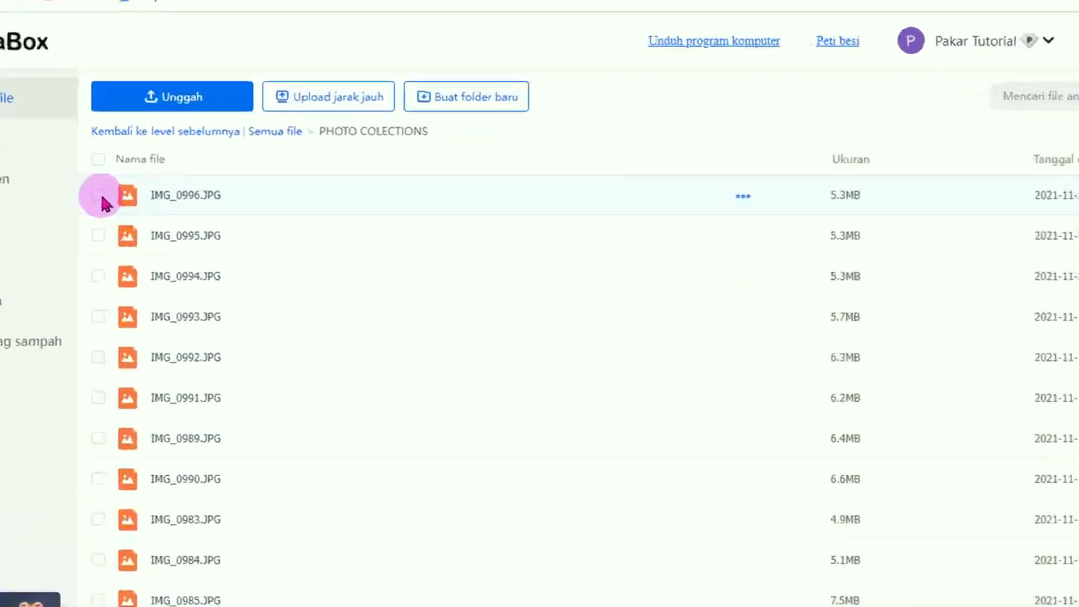
Step: Select three photos in TeraBox and bring up the sharing options
left_click(40, 182)
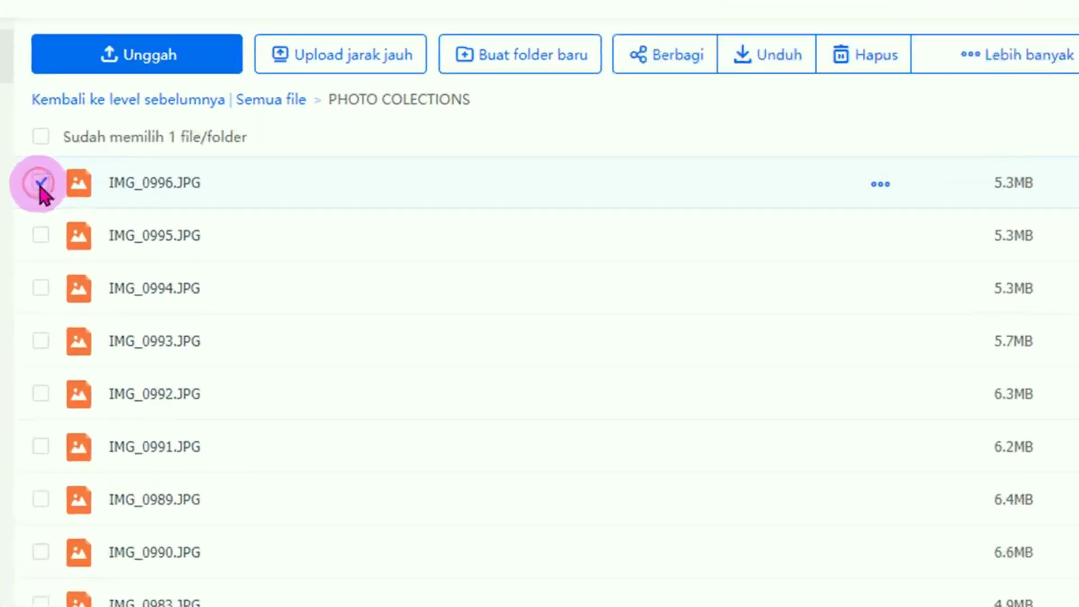
left_click(41, 235)
left_click(40, 288)
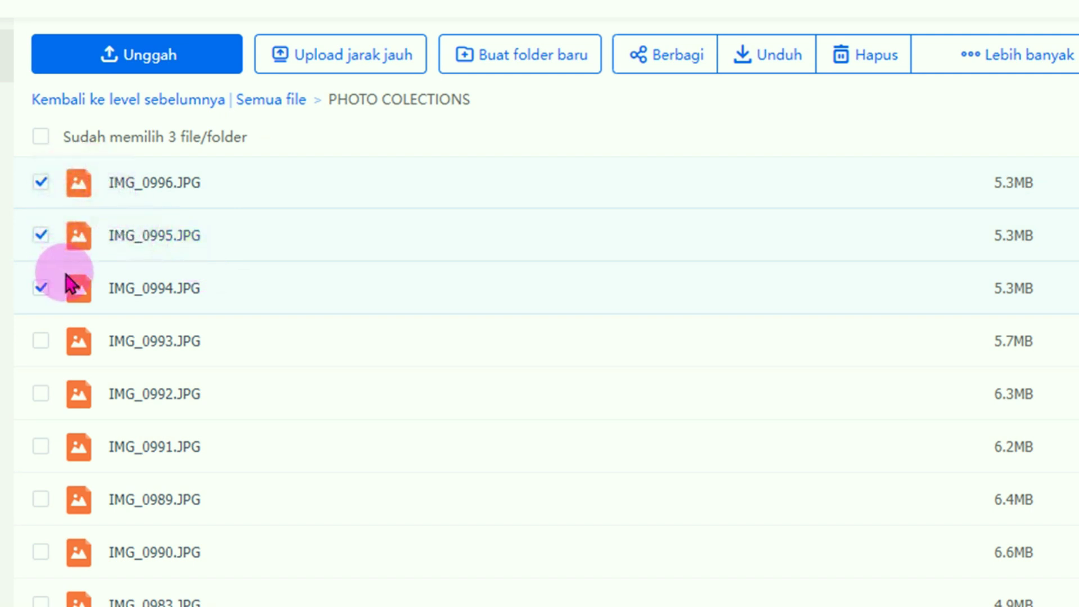
left_click(669, 64)
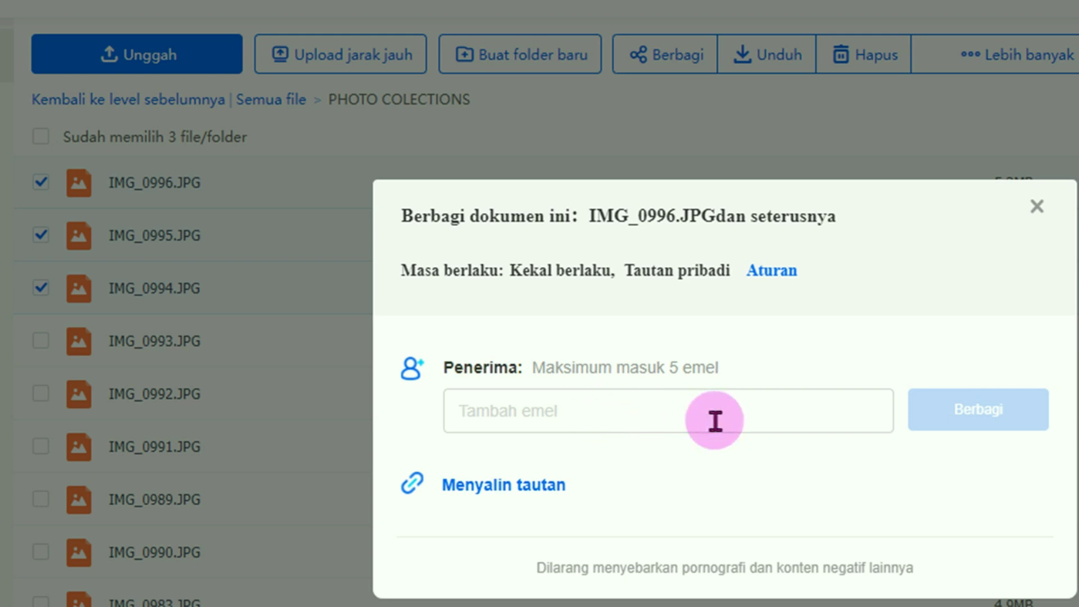
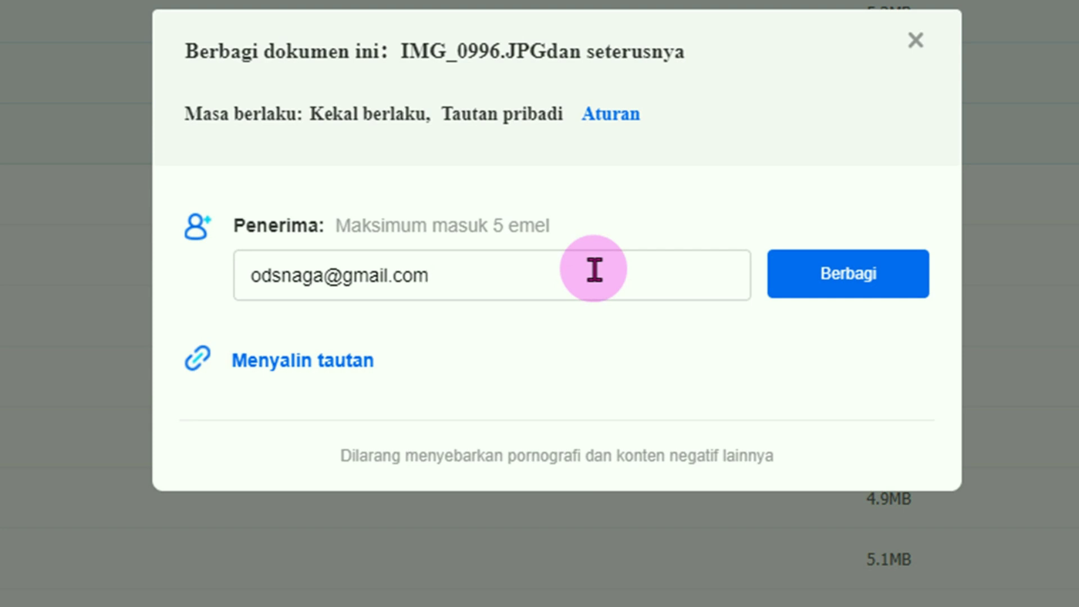
Step: Enter three recipients' email addresses as share recipients
key("Return")
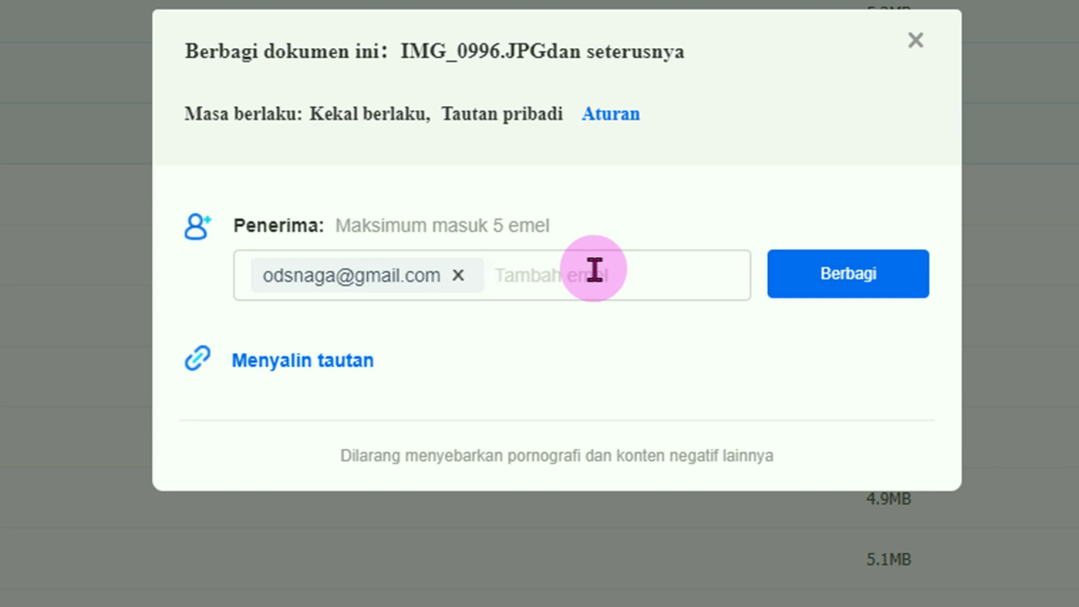
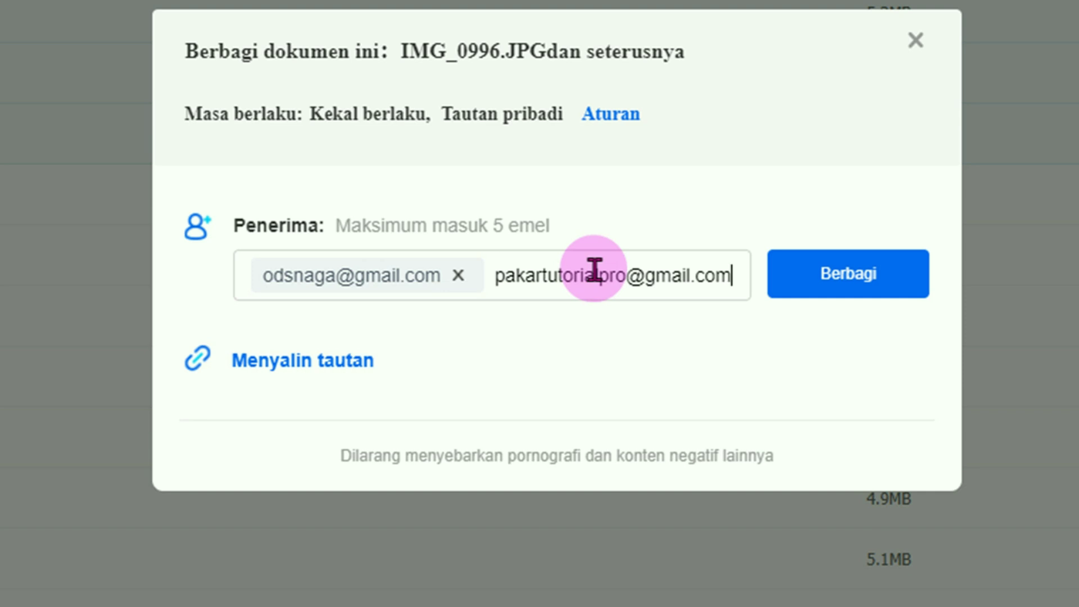
key("Return")
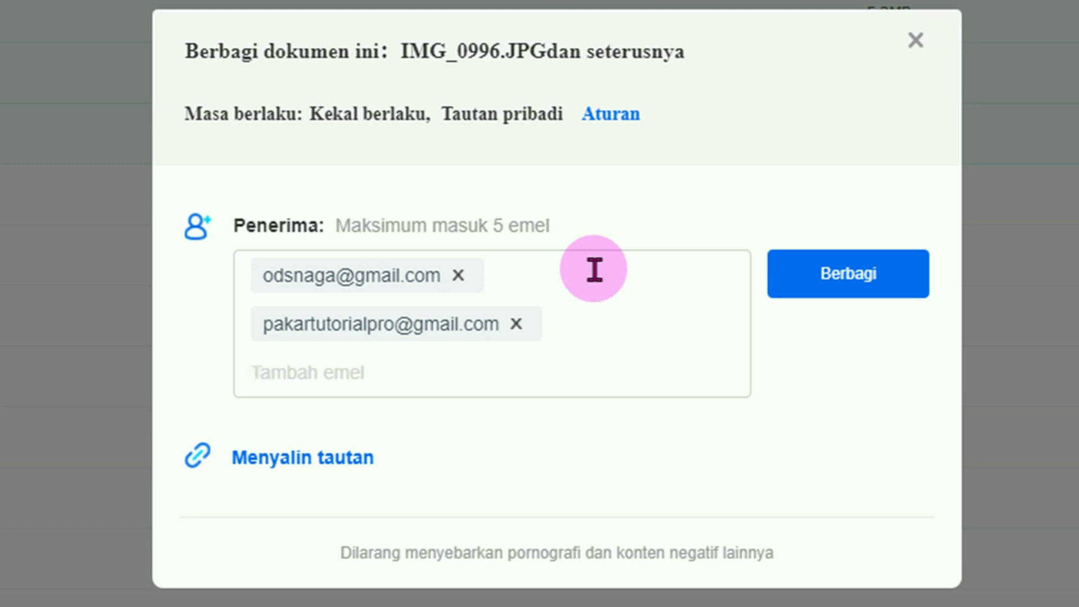
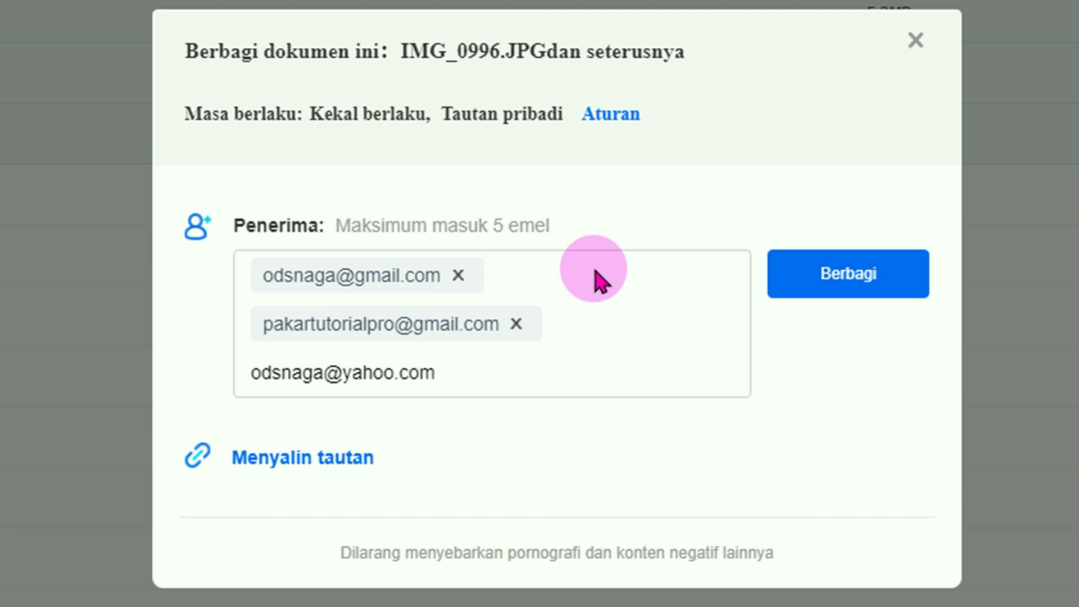
key("Return")
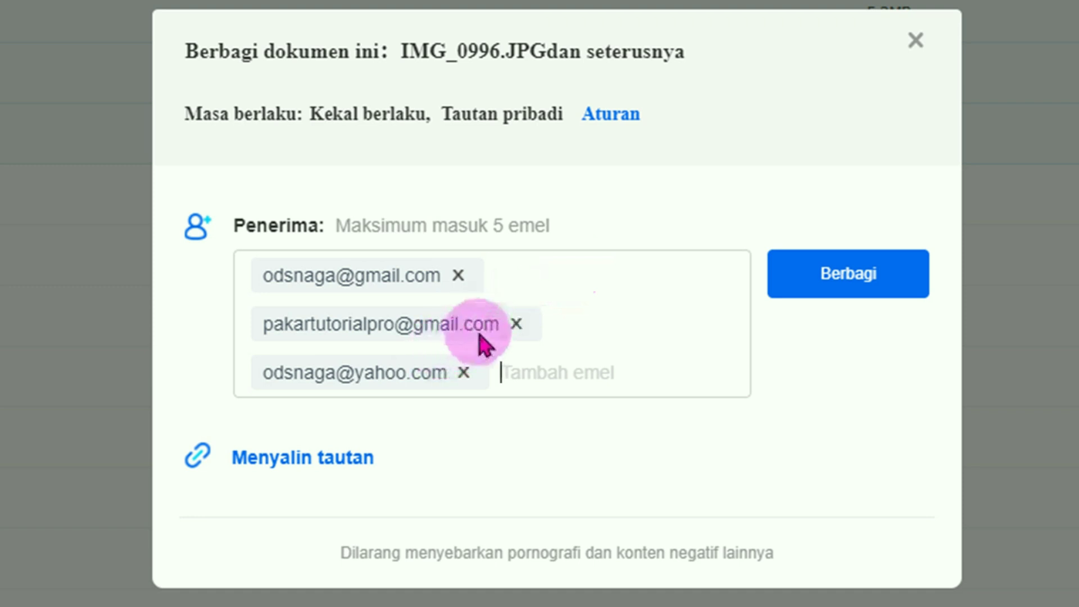
Step: Confirm the email share settings and switch windows from the taskbar
left_click(847, 276)
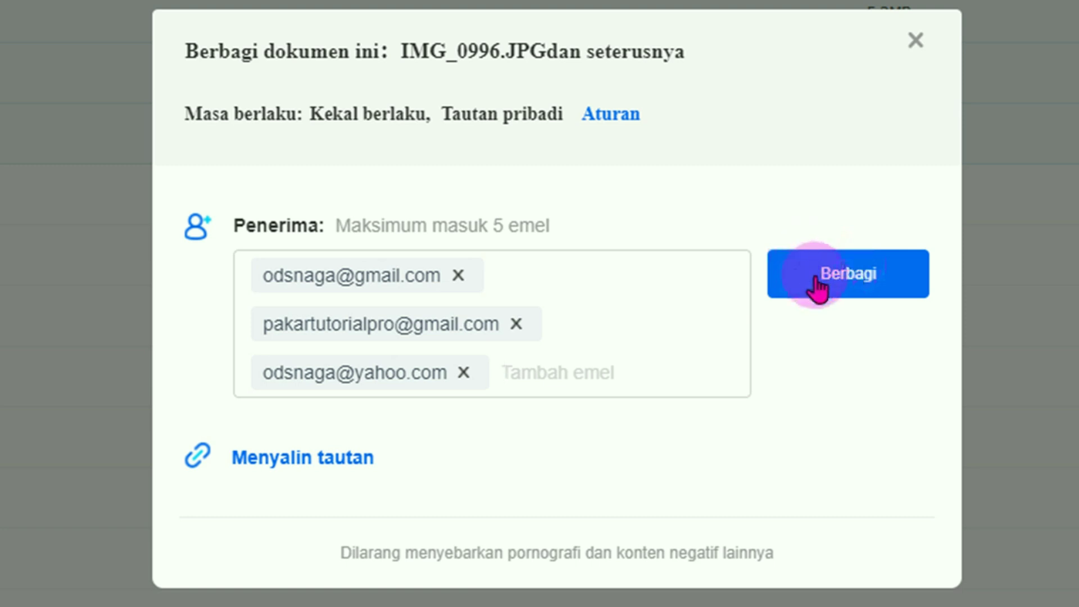
left_click(857, 277)
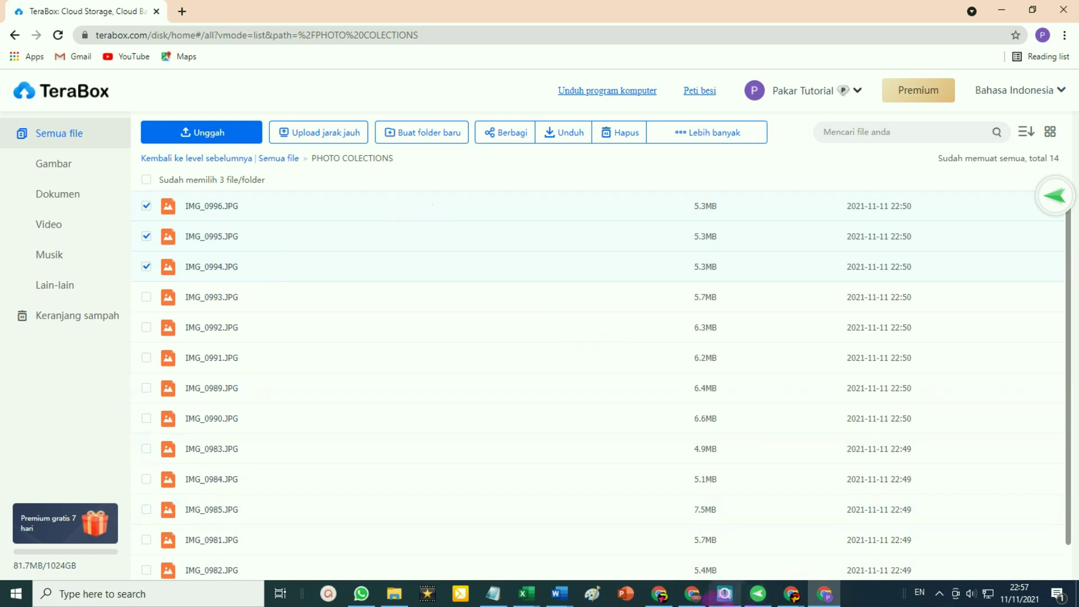
mouse_move(725, 594)
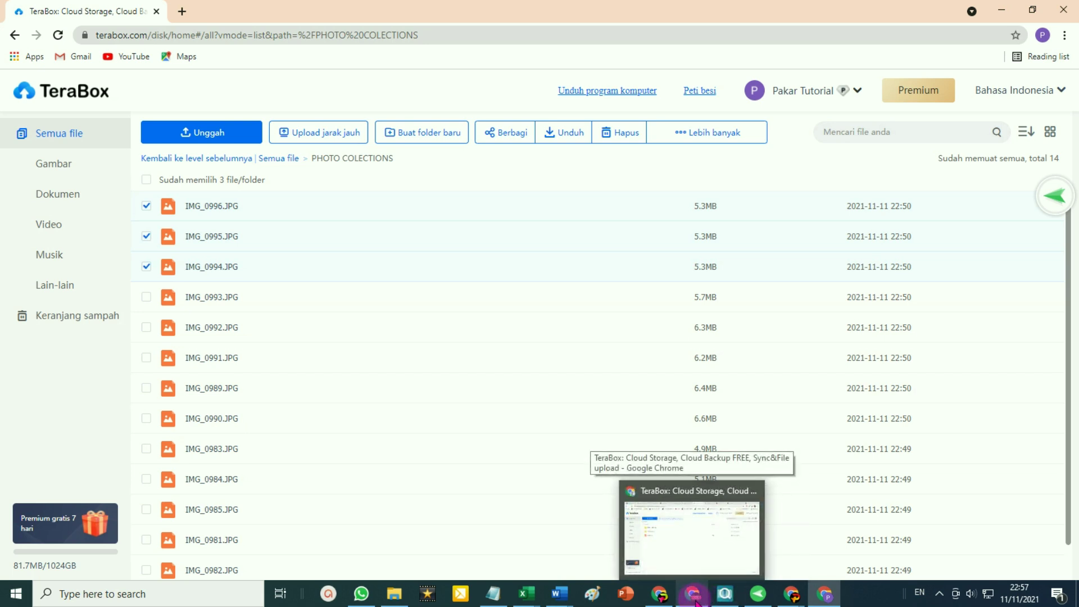
left_click(695, 601)
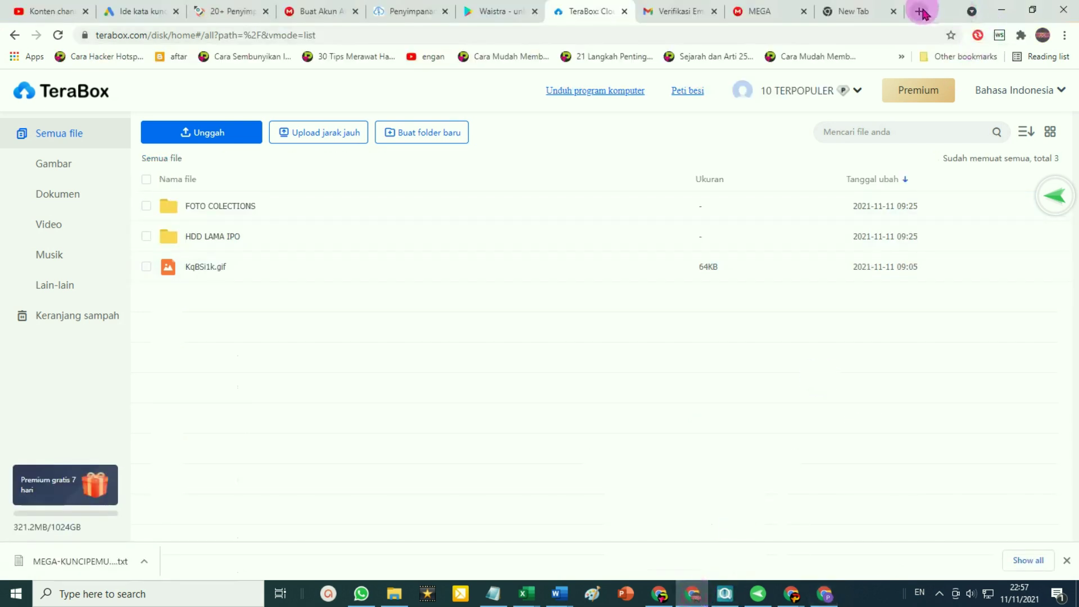
Step: Change options in TeraBox's top-right menu and the dialog that follows
left_click(919, 12)
left_click(951, 95)
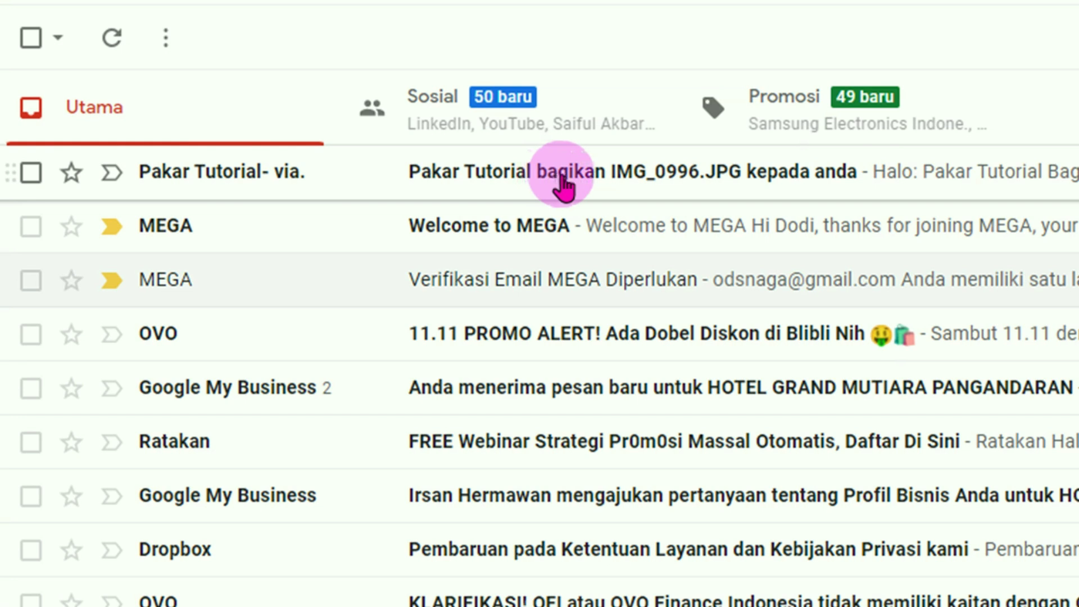
left_click(611, 181)
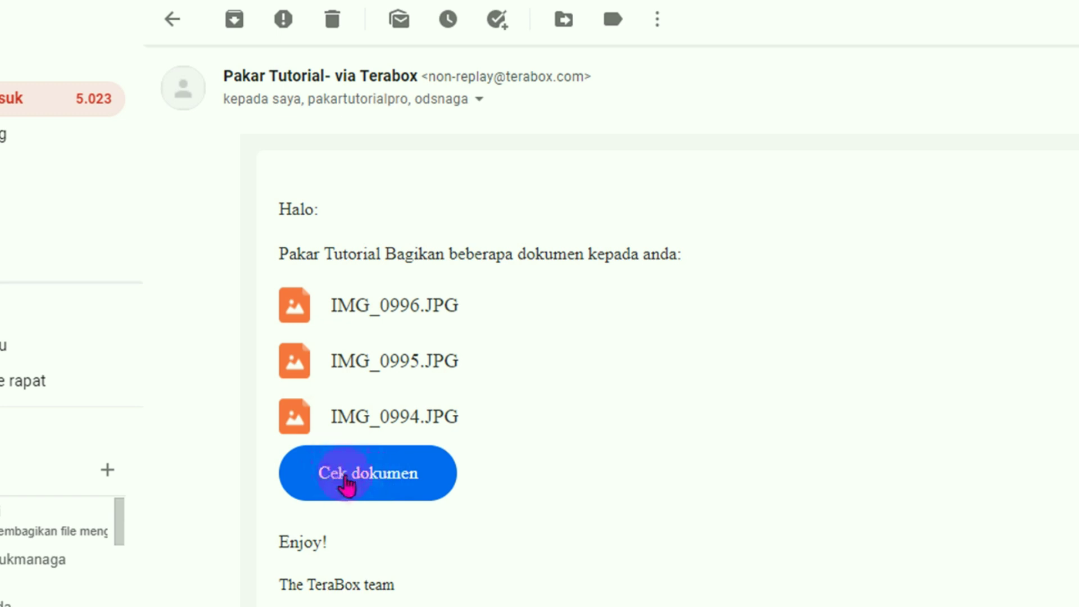
left_click(368, 487)
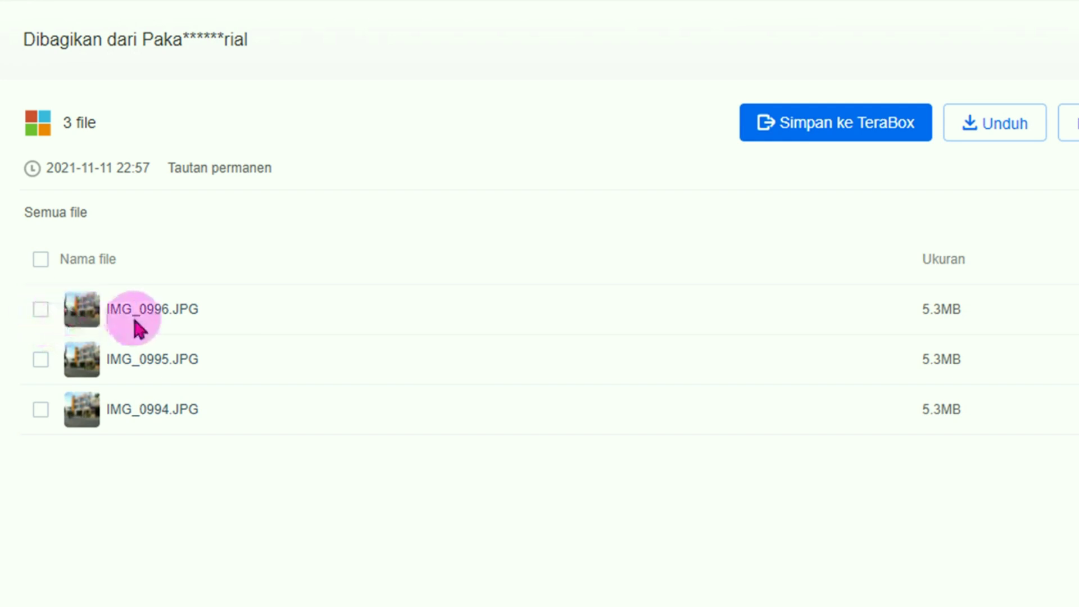
Step: Select the three photos and download them from the share page
left_click(41, 310)
left_click(41, 359)
left_click(41, 409)
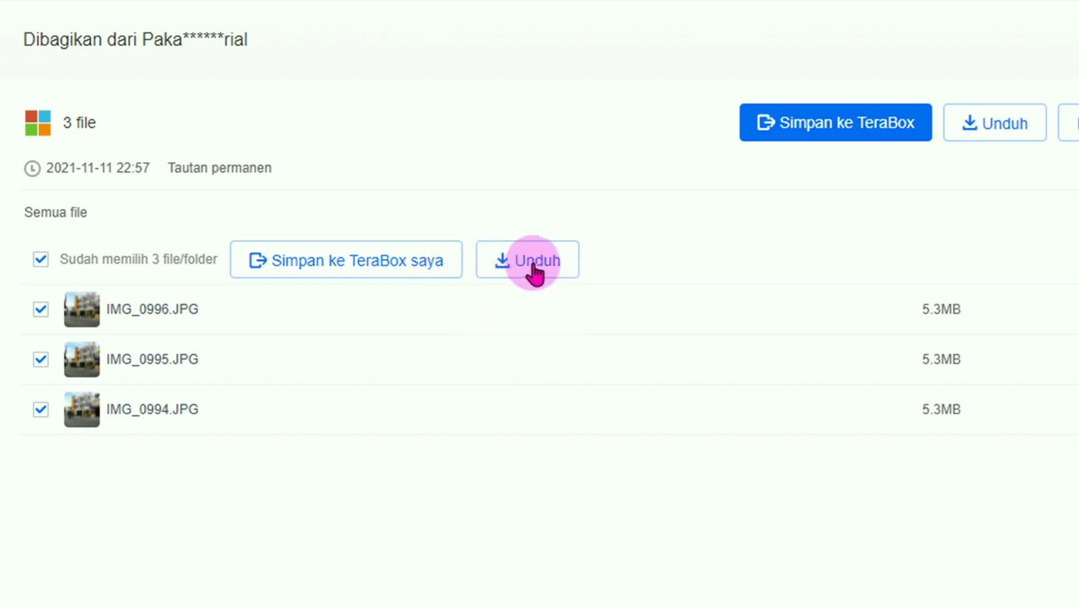
left_click(535, 264)
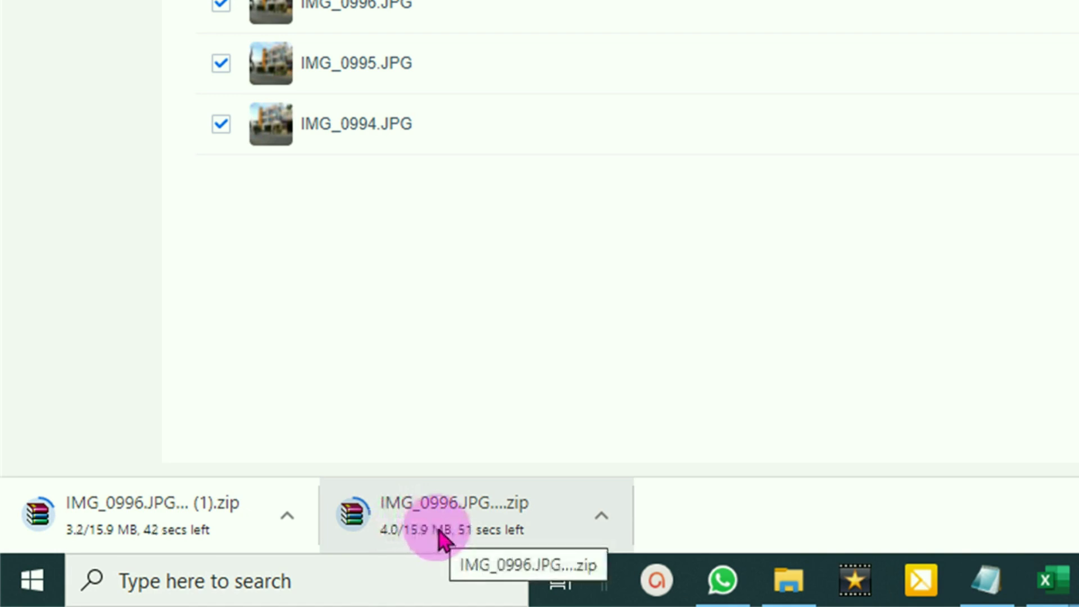
left_click(287, 517)
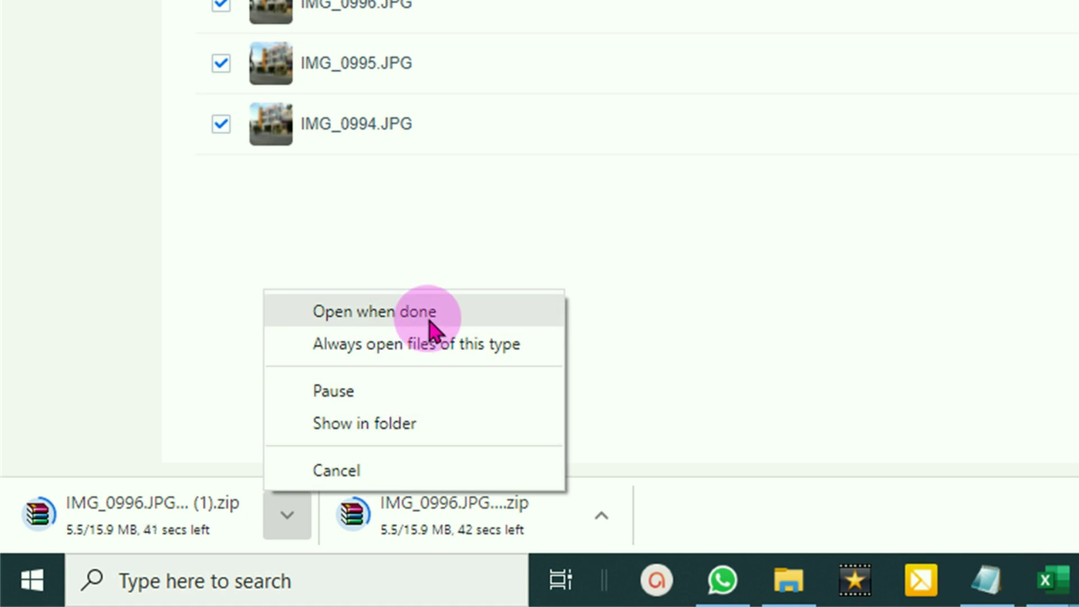
left_click(400, 394)
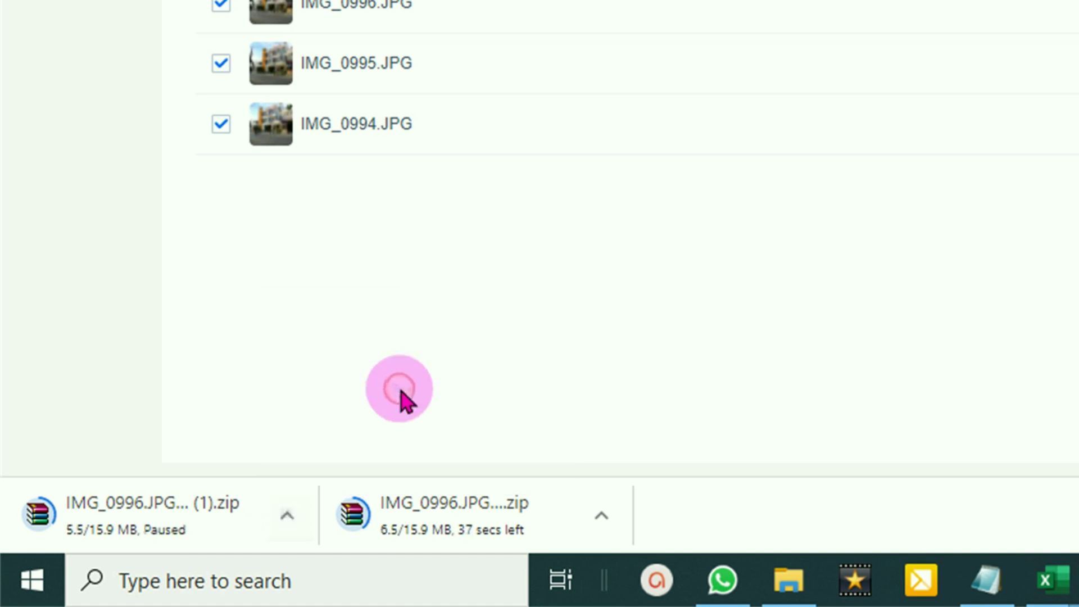
left_click(288, 520)
left_click(337, 471)
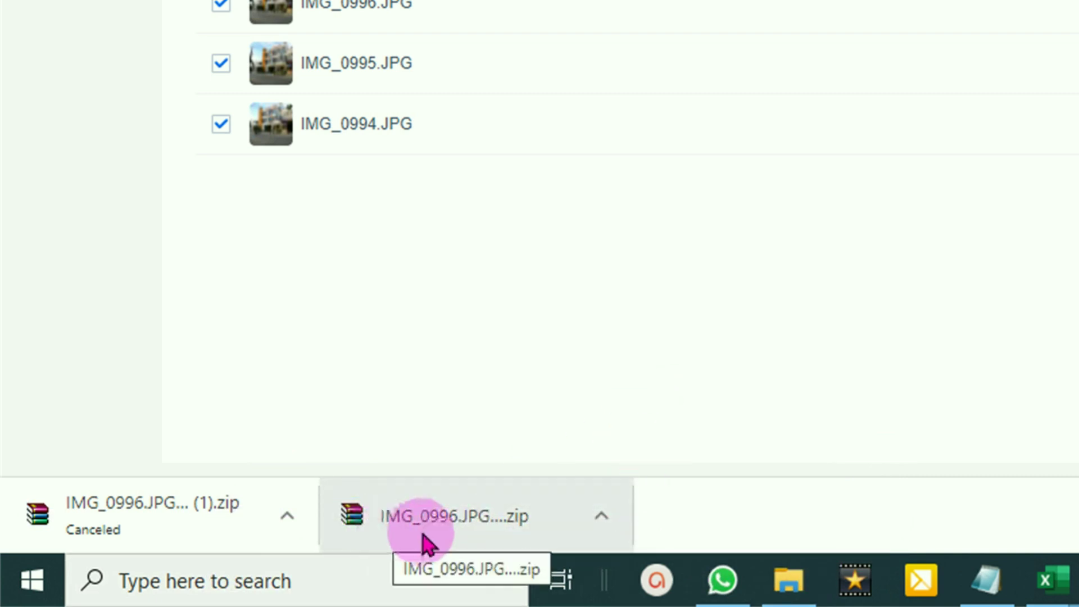
left_click(604, 520)
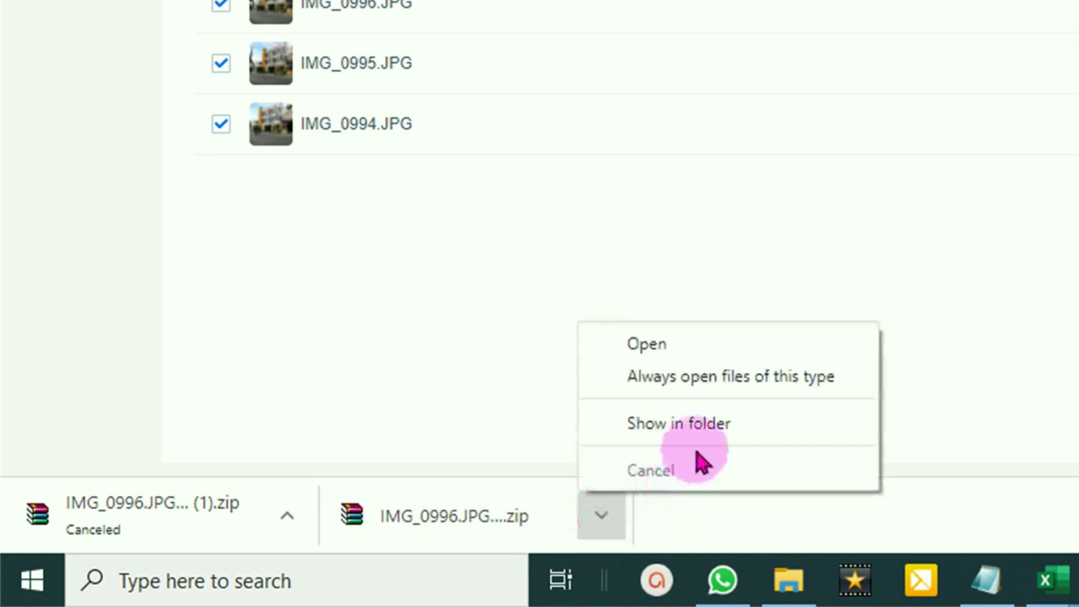
left_click(709, 434)
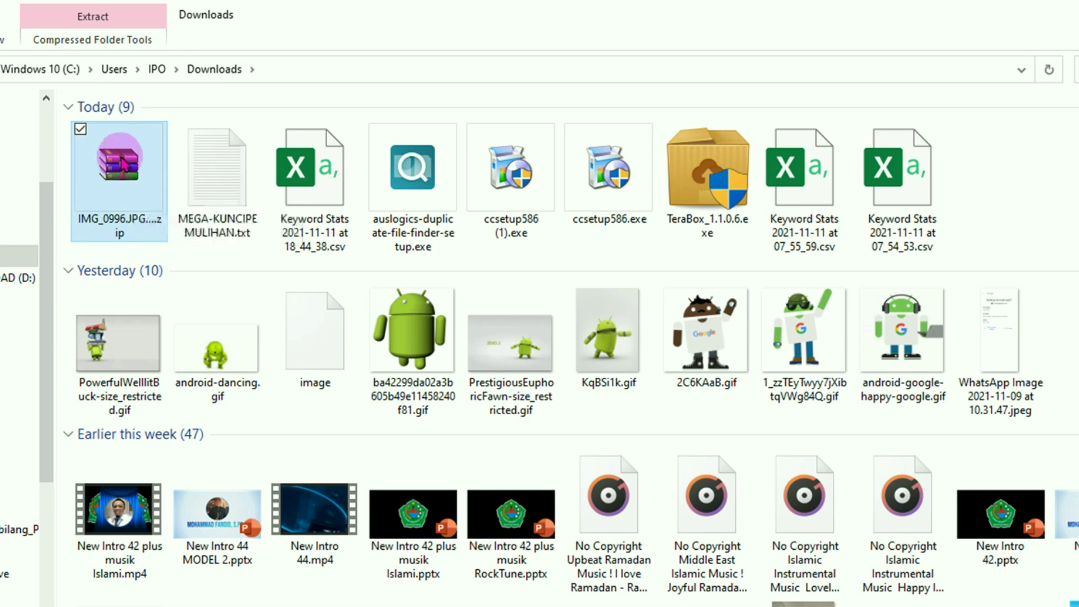
Step: Open the downloaded zip's PHOTO COLECTIONS folder to check IMG_0994–IMG_0996, then return to Chrome
right_click(121, 160)
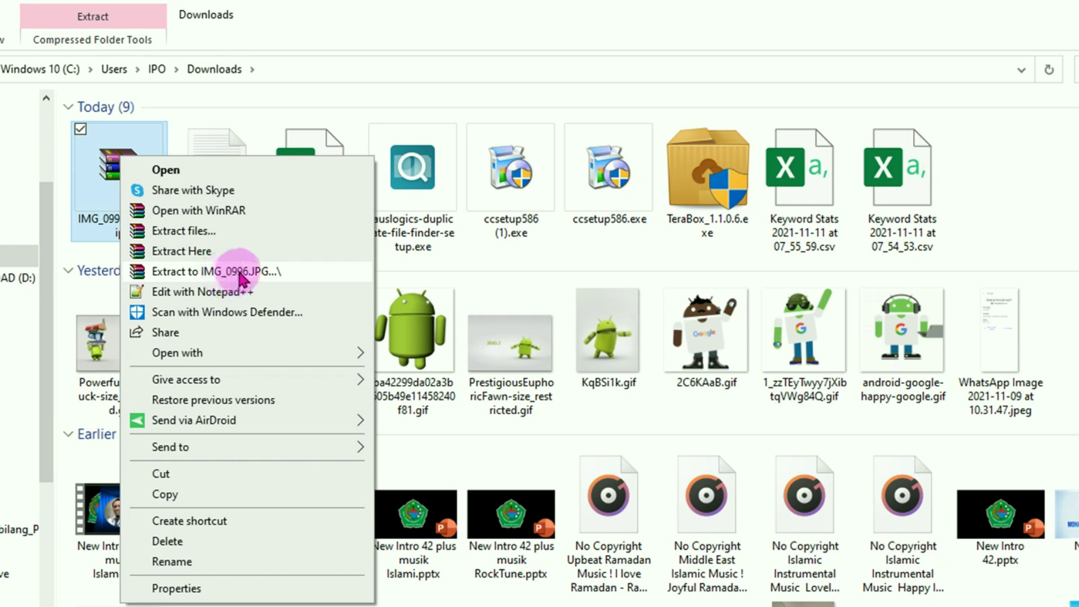
left_click(241, 272)
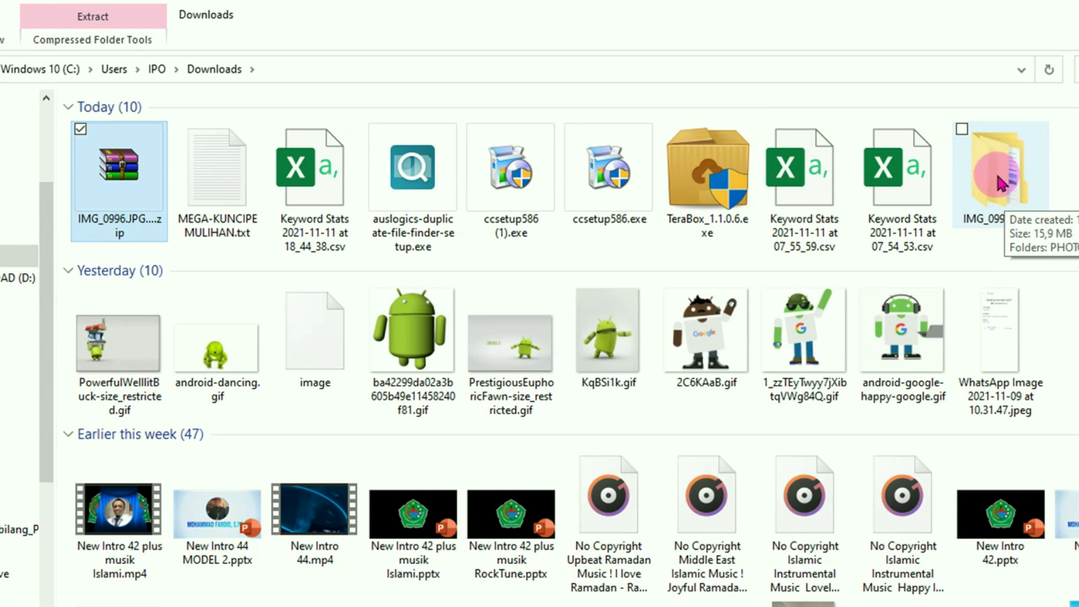
double_click(1000, 183)
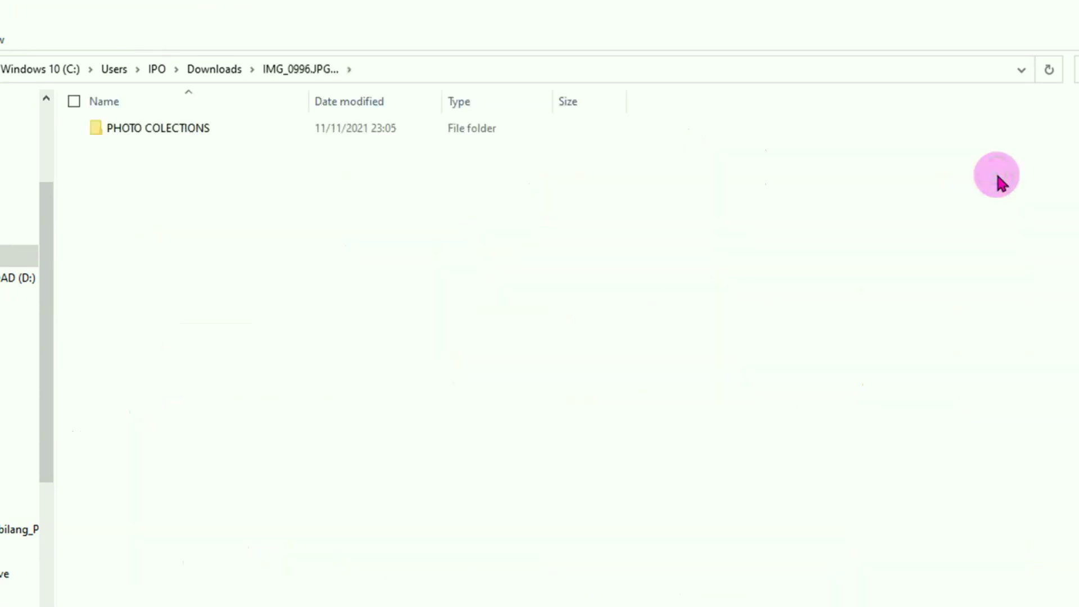
left_click(148, 132)
double_click(149, 133)
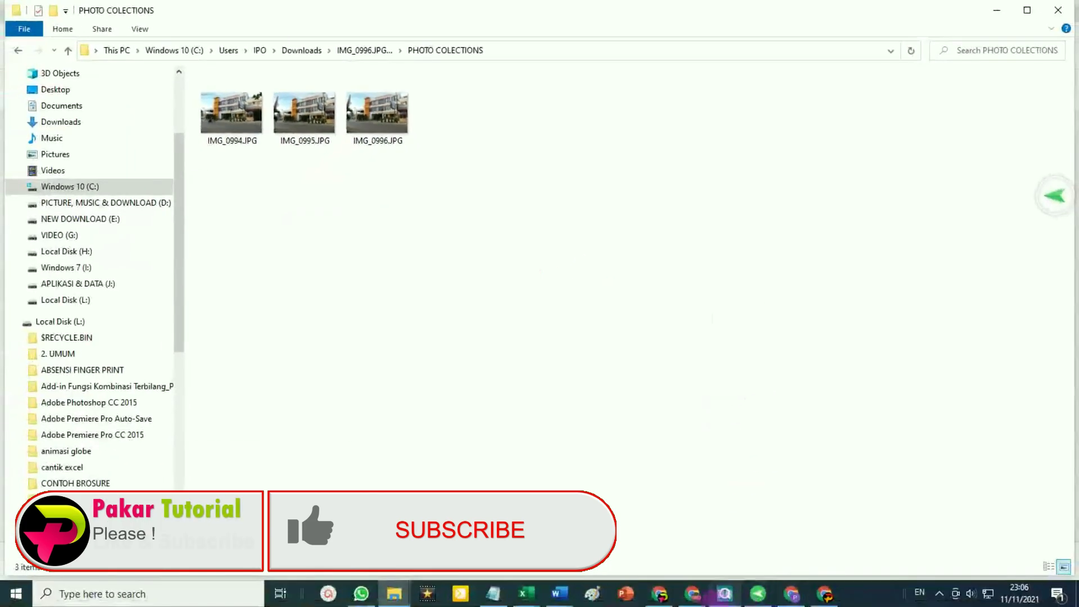
left_click(696, 598)
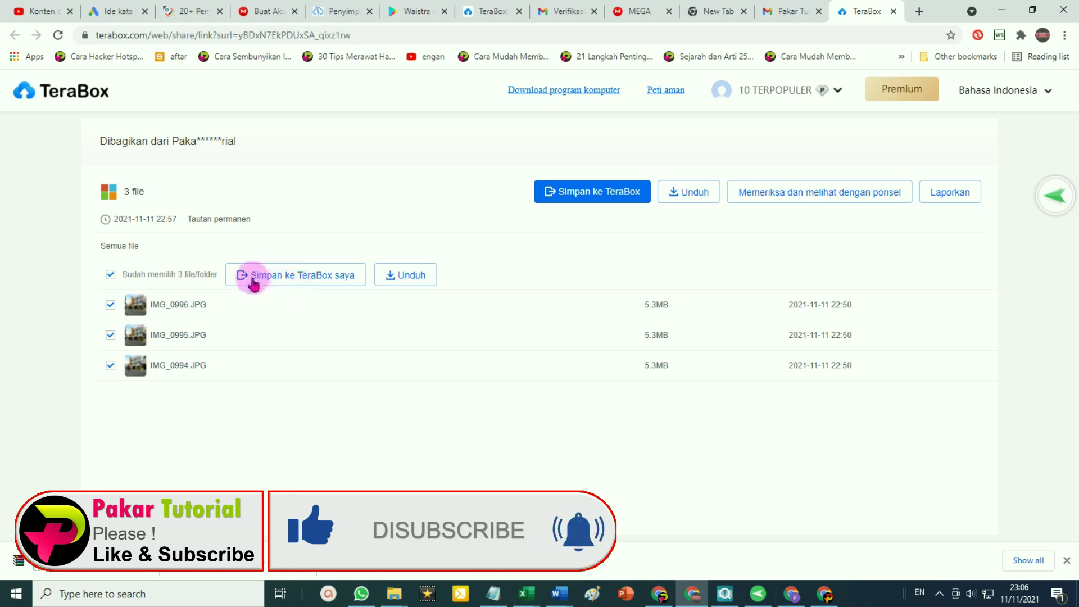
Step: Save the three shared photos into FILE DOWNLOAD, view them, then go back to All files
left_click(315, 281)
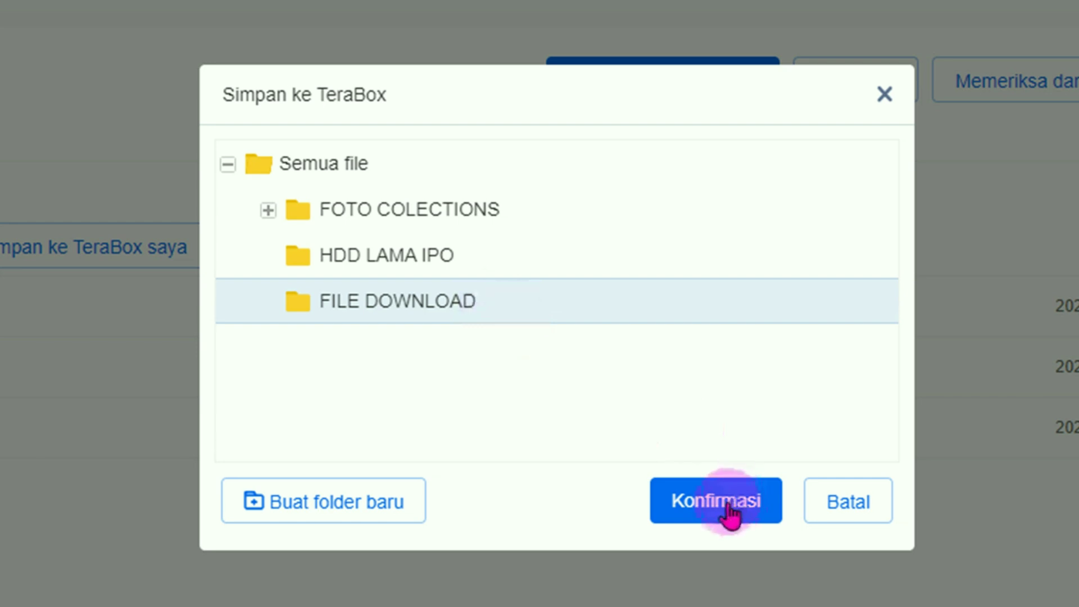
left_click(725, 506)
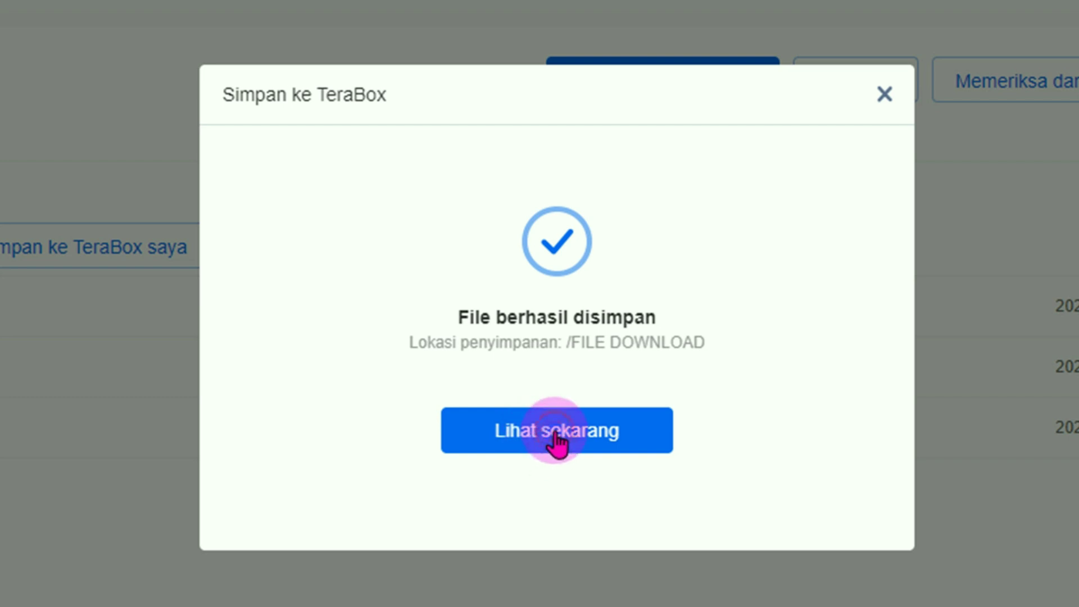
left_click(557, 441)
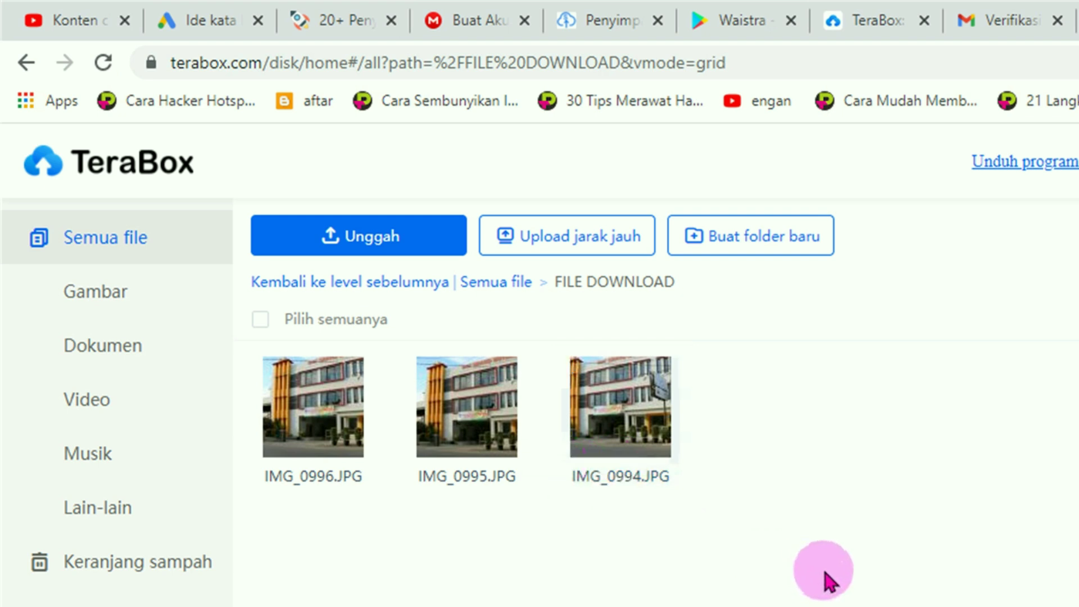
left_click(486, 296)
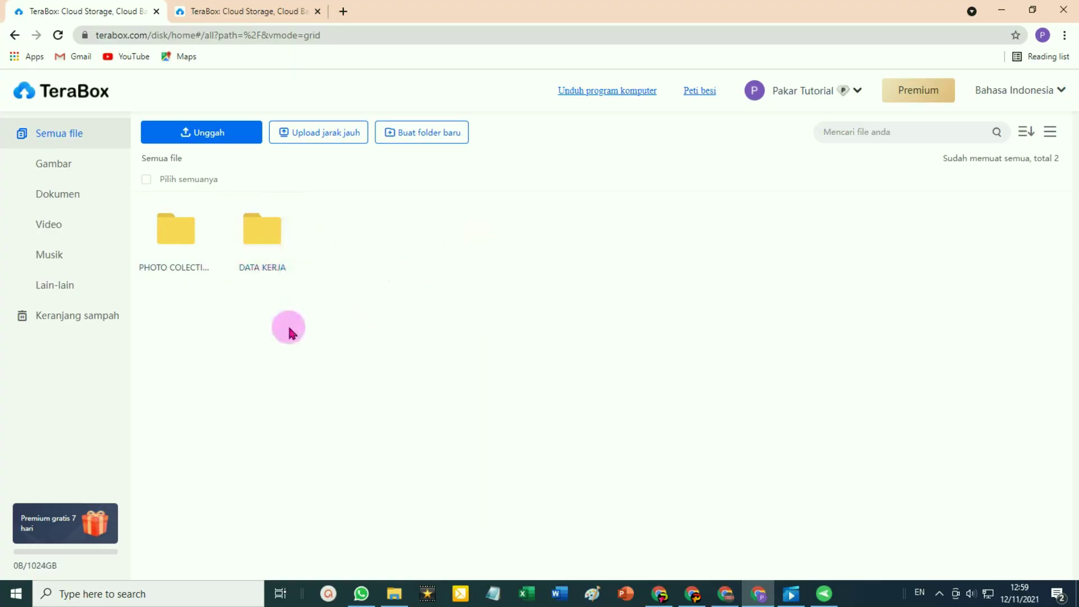
left_click(177, 243)
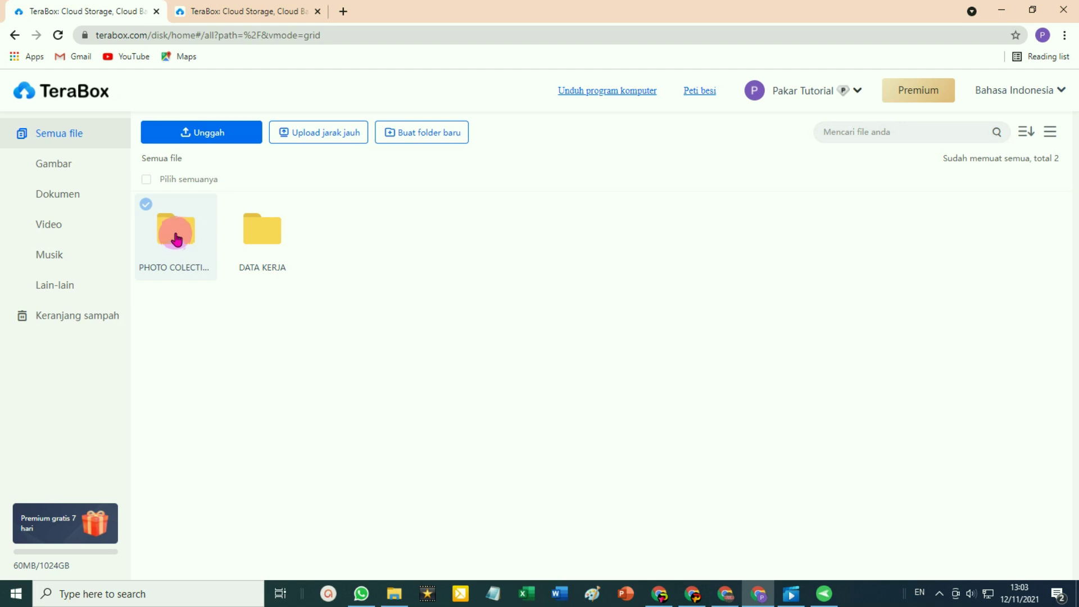
Step: Copy a share link for IMG_0992.JPG from the PHOTO COLECTIONS folder
double_click(176, 239)
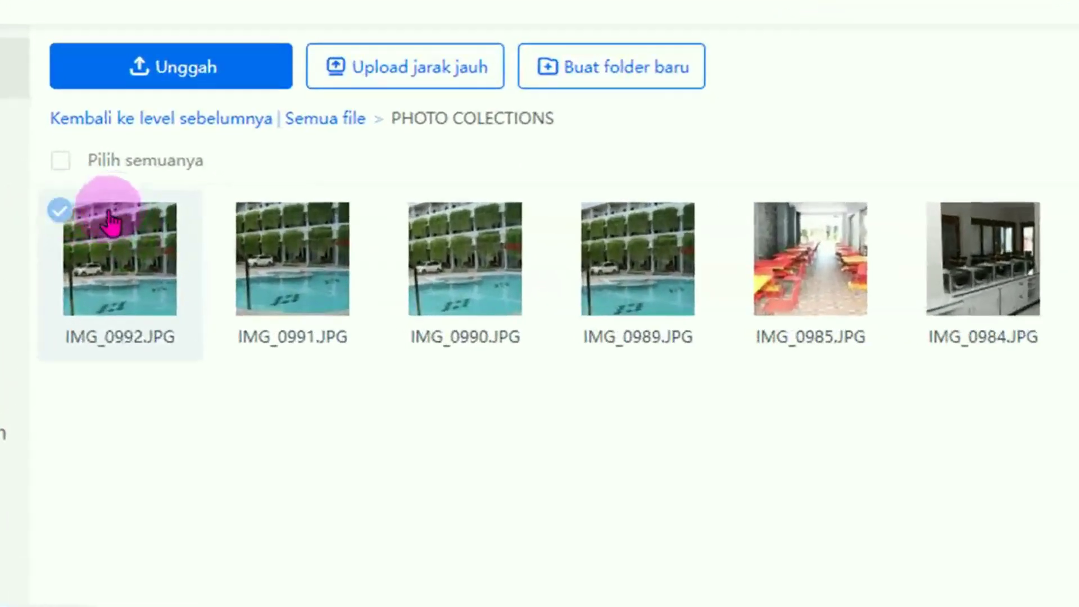
left_click(59, 211)
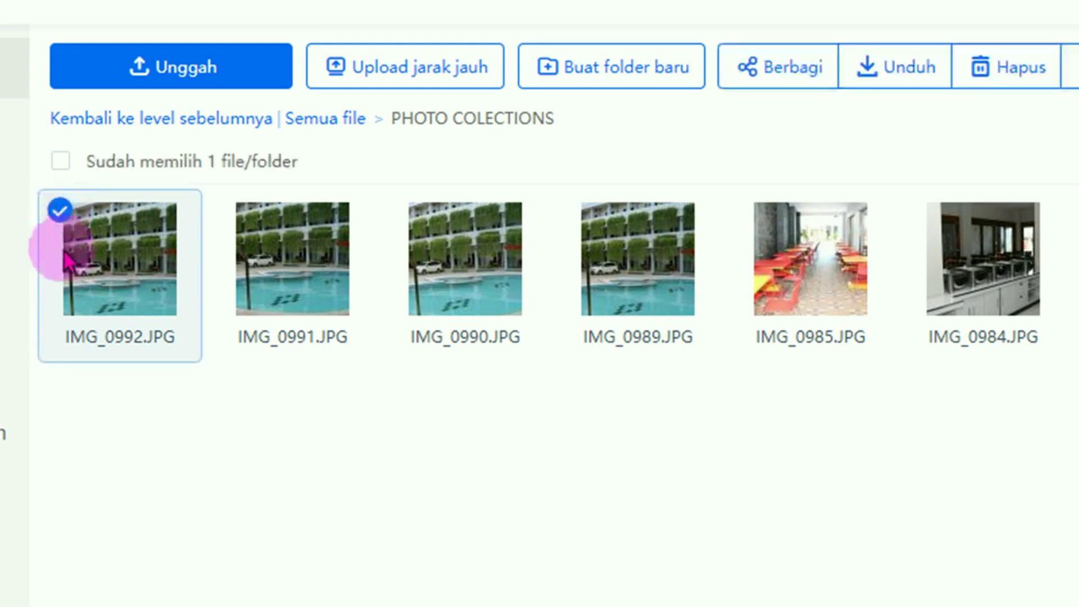
left_click(751, 72)
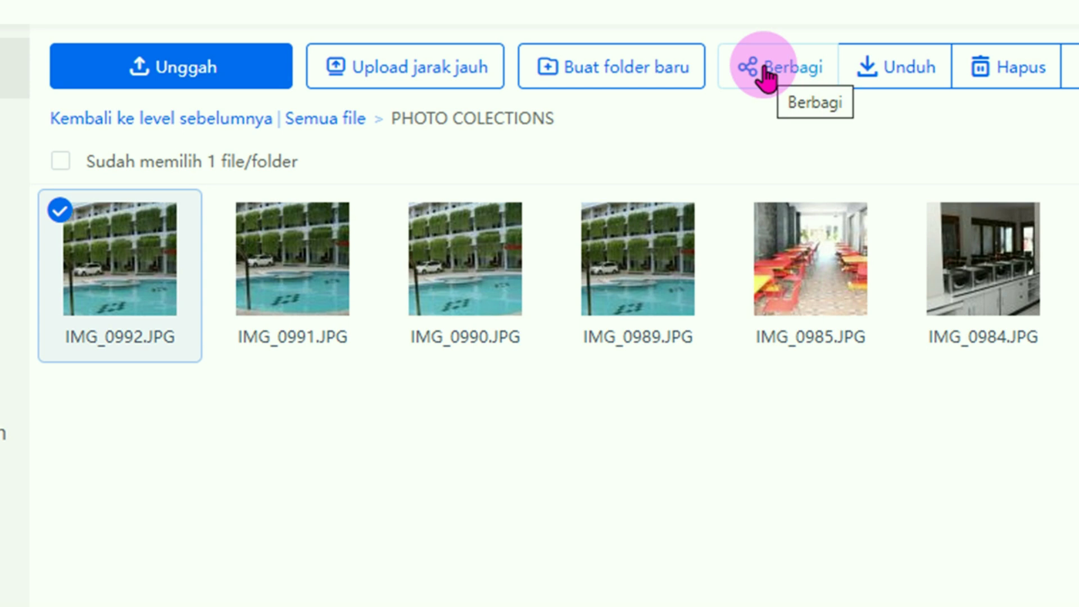
left_click(766, 72)
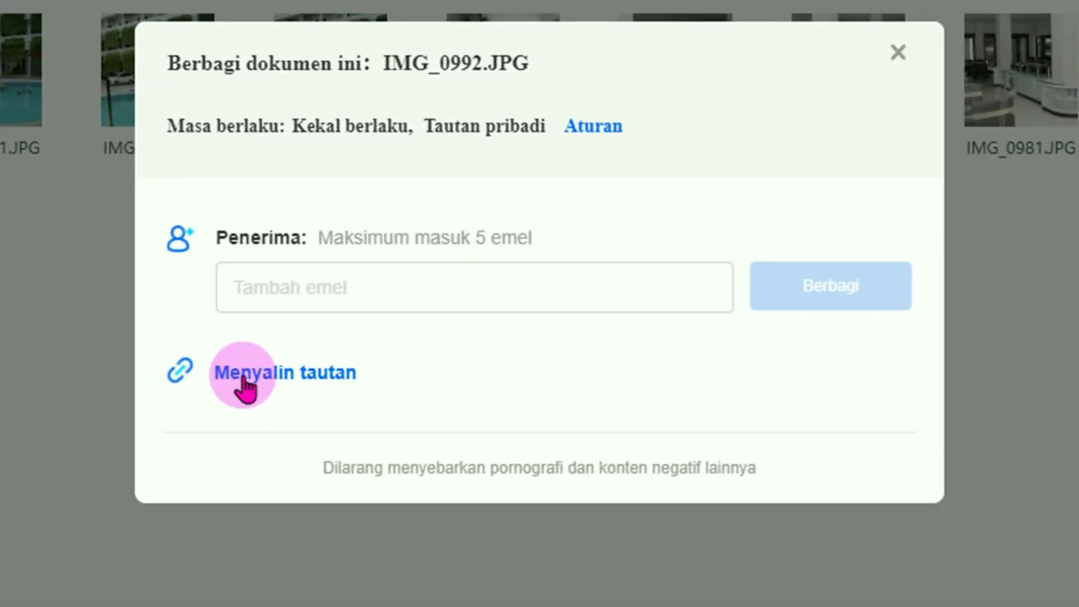
left_click(294, 378)
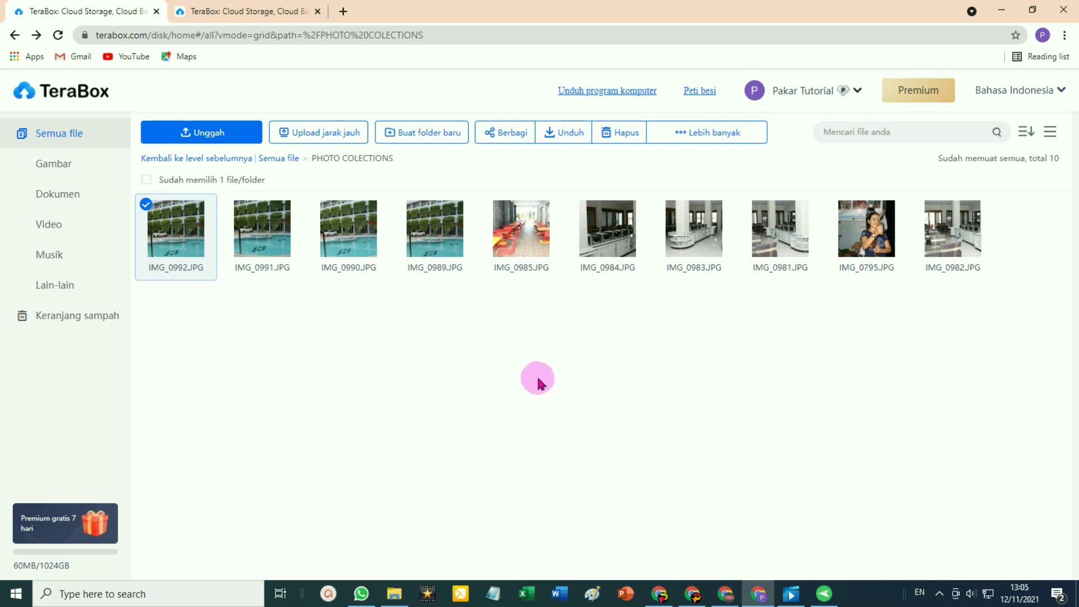
Step: Paste the share link and extraction code into a new blank Word document
left_click(562, 595)
left_click(170, 138)
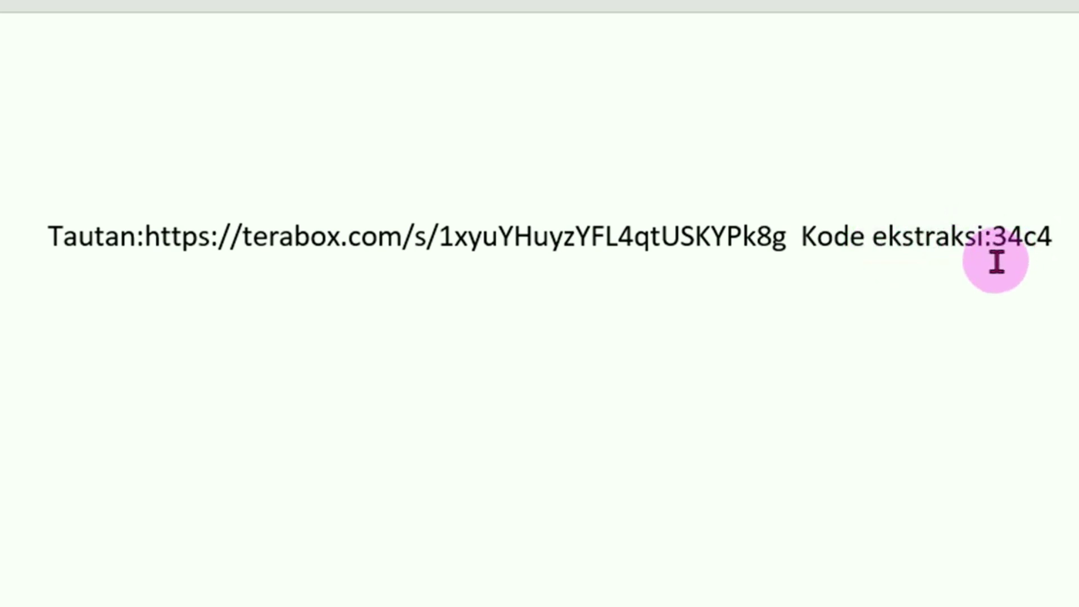
Step: Select only the share link URL in the document and copy it
left_click(1067, 243)
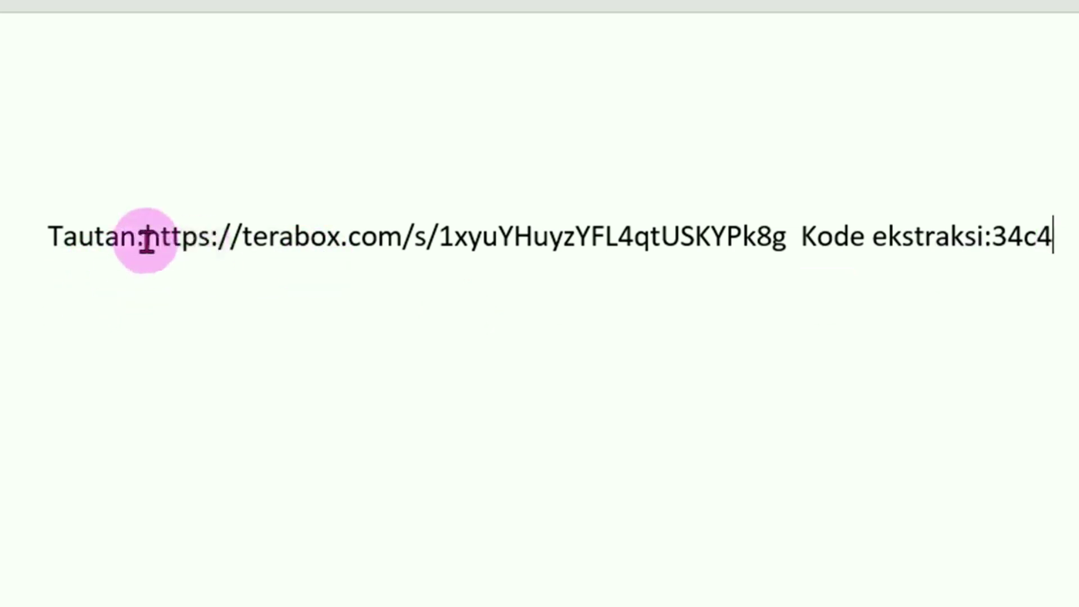
left_click_drag(150, 238, 782, 251)
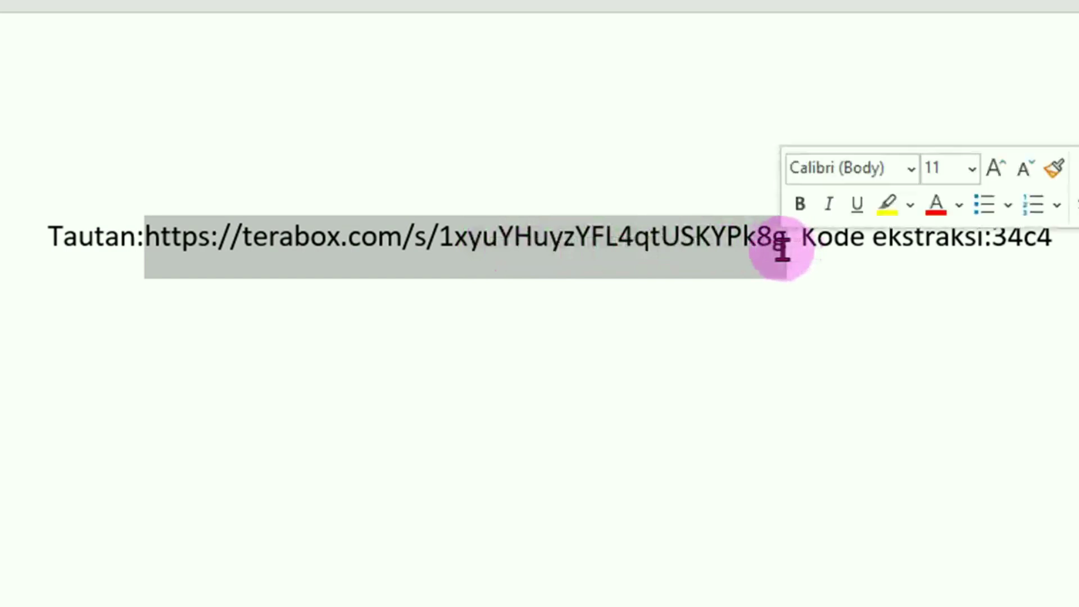
right_click(577, 245)
left_click(653, 298)
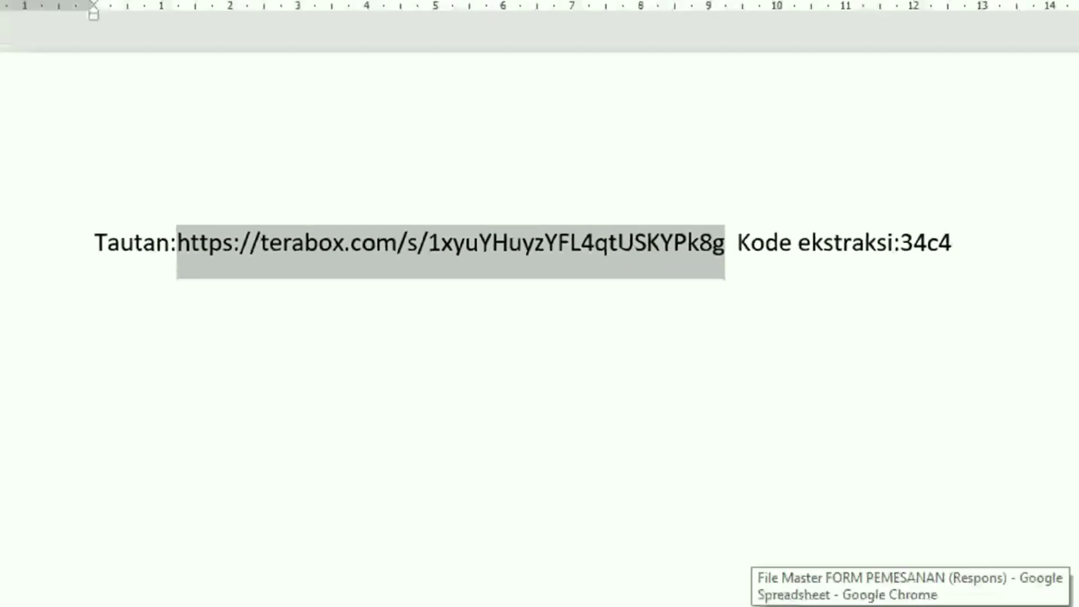
mouse_move(693, 594)
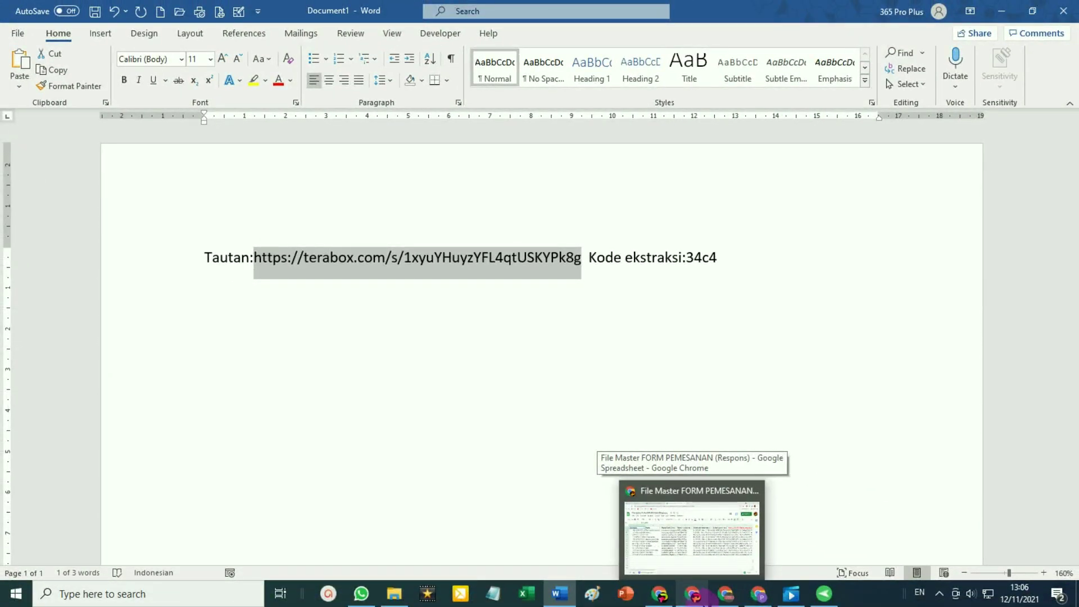
Step: Open the copied share link in a new Chrome tab and select the extraction code in Word
left_click(700, 596)
left_click(182, 13)
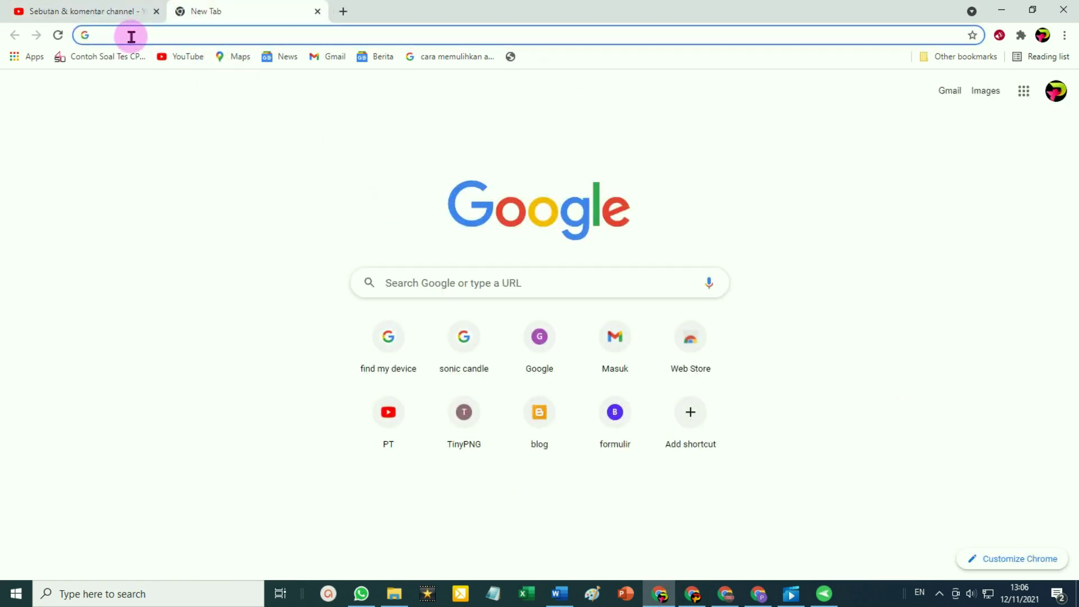
right_click(96, 34)
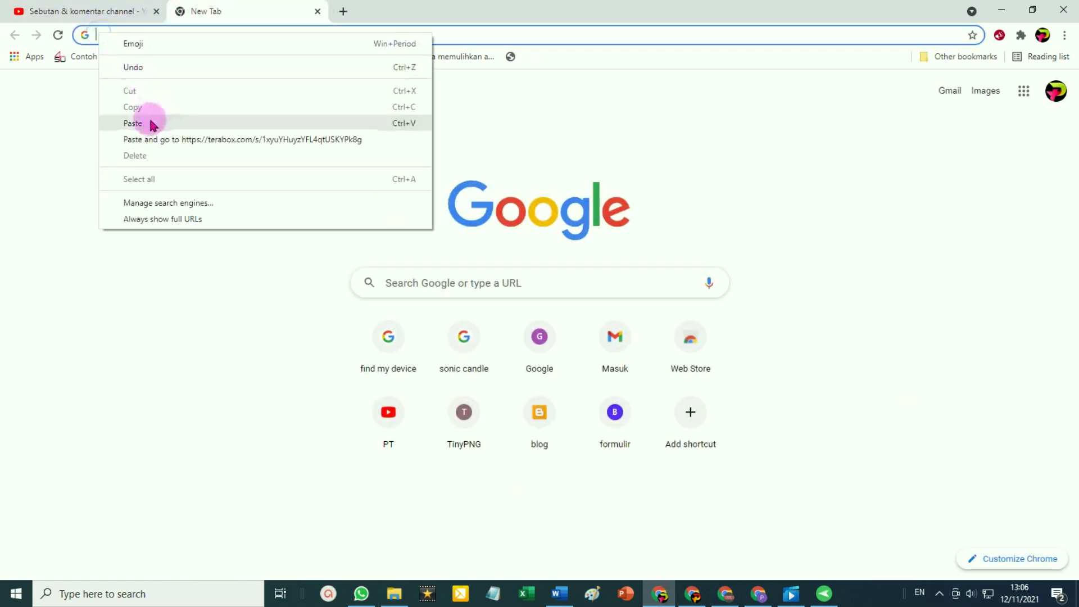
left_click(149, 120)
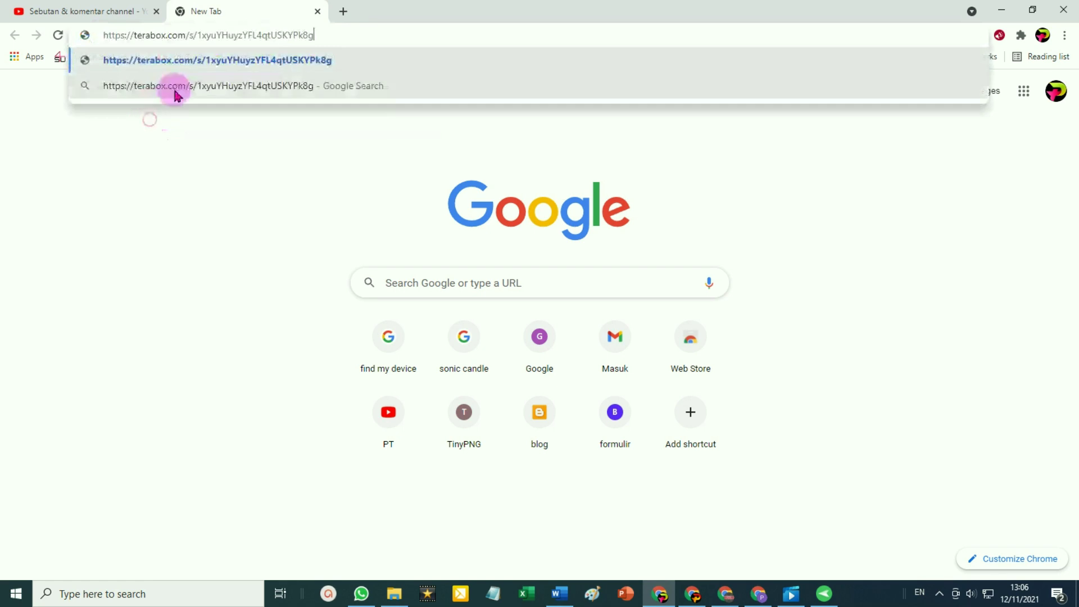
left_click(387, 58)
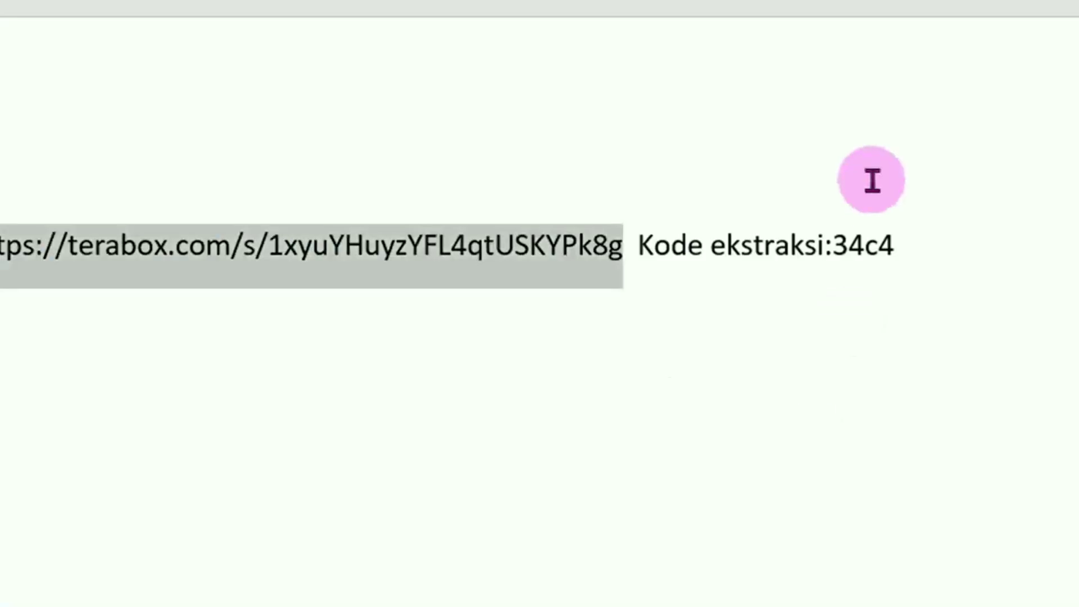
left_click_drag(834, 248, 893, 249)
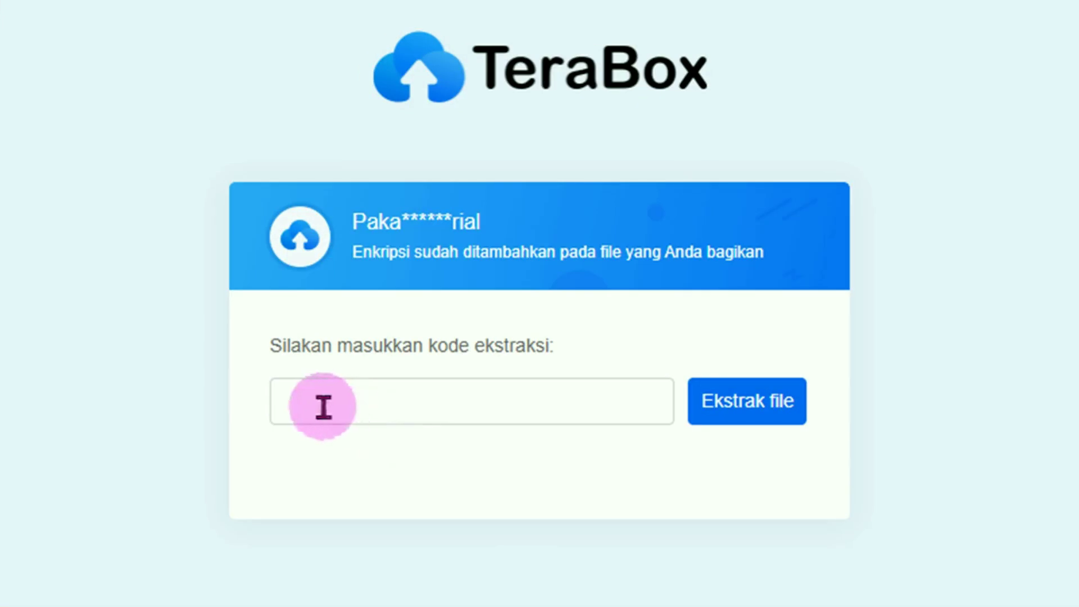
Step: Paste the extraction code into the share page and extract the shared file
left_click(300, 405)
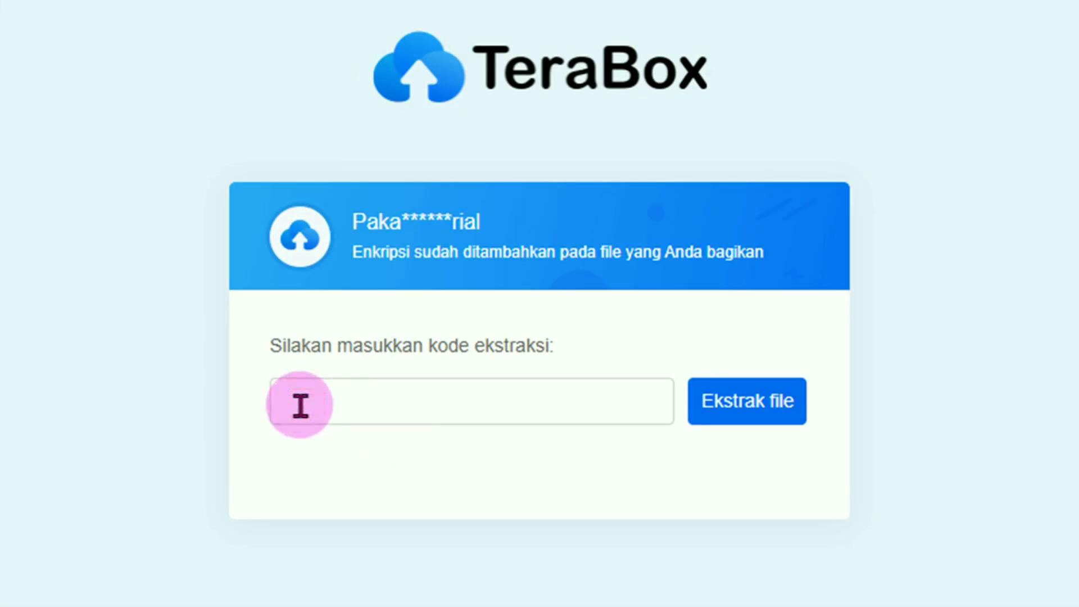
key("ctrl+v")
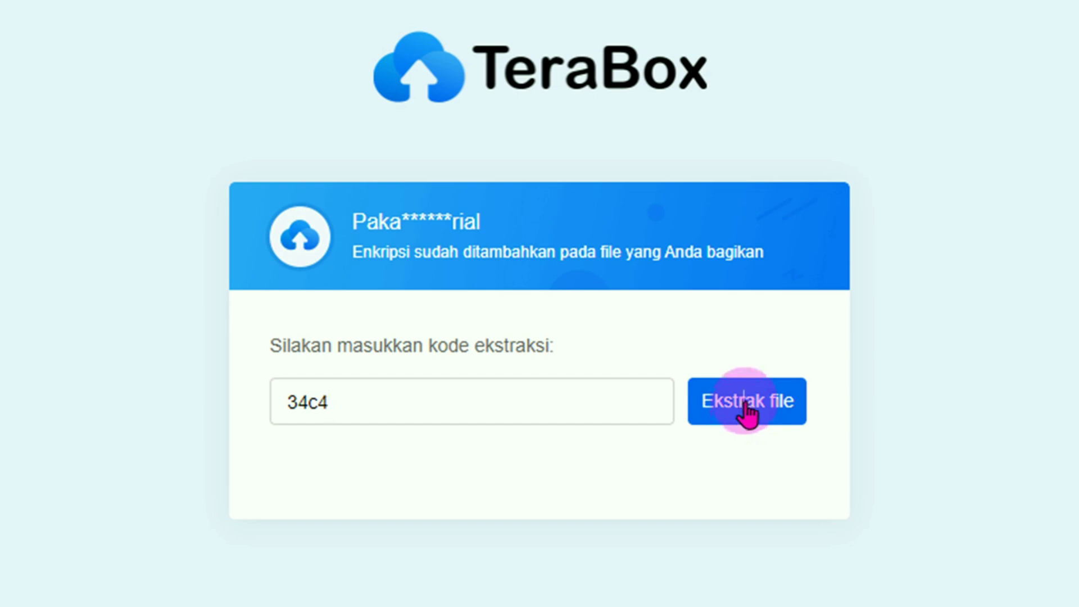
left_click(747, 413)
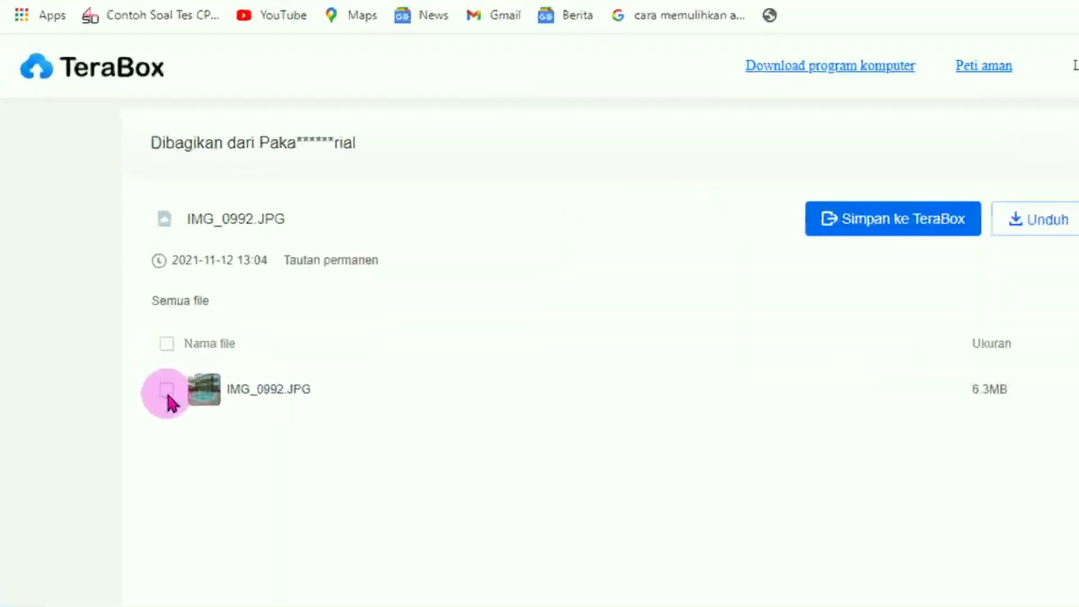
Step: Tick IMG_0992.JPG on the share page, then switch to the Word document
left_click(167, 389)
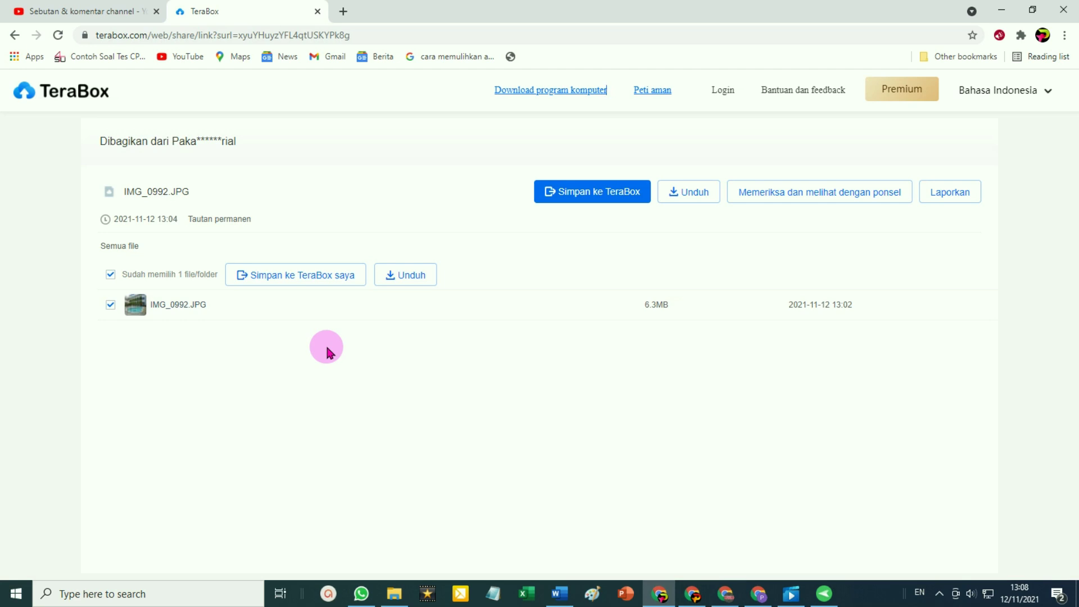
left_click(558, 594)
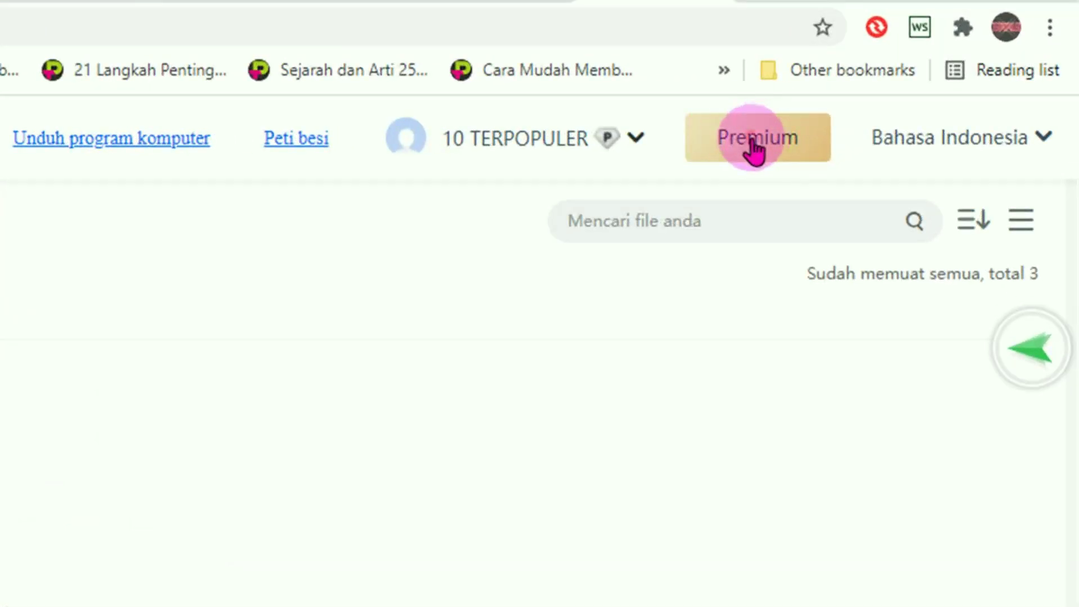
Step: Open the Premium page and scroll through the free vs Premium comparison table
left_click(753, 147)
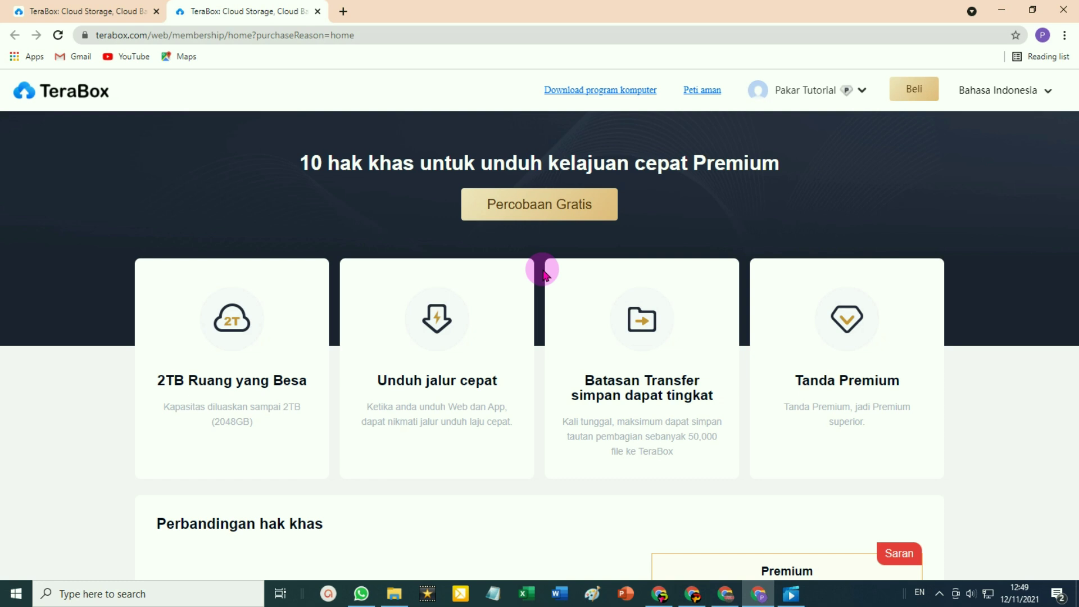
scroll(606, 355, "down", 5)
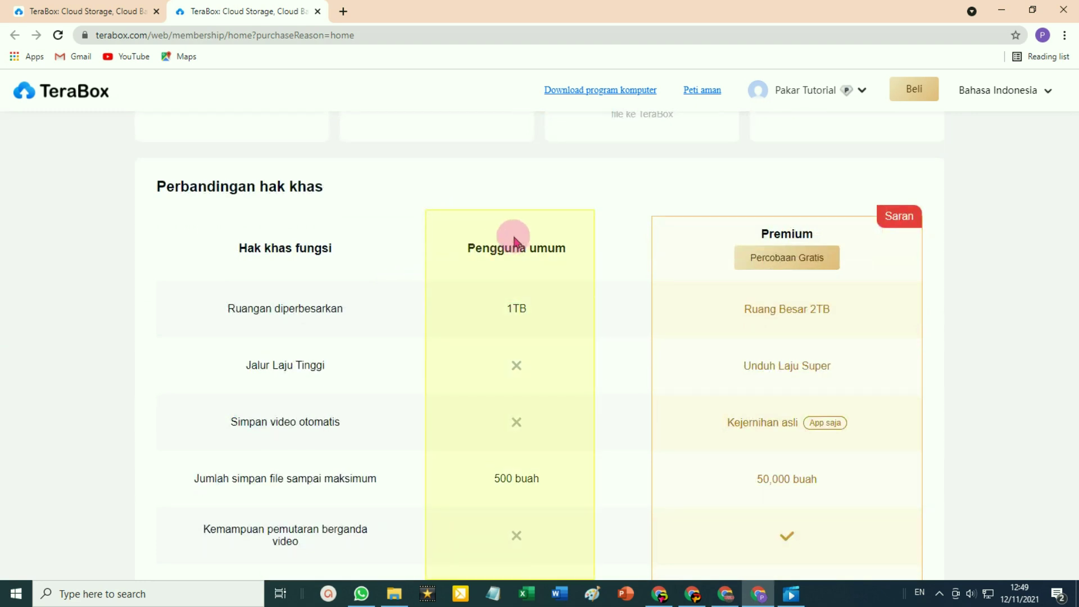
scroll(527, 490, "down", 1)
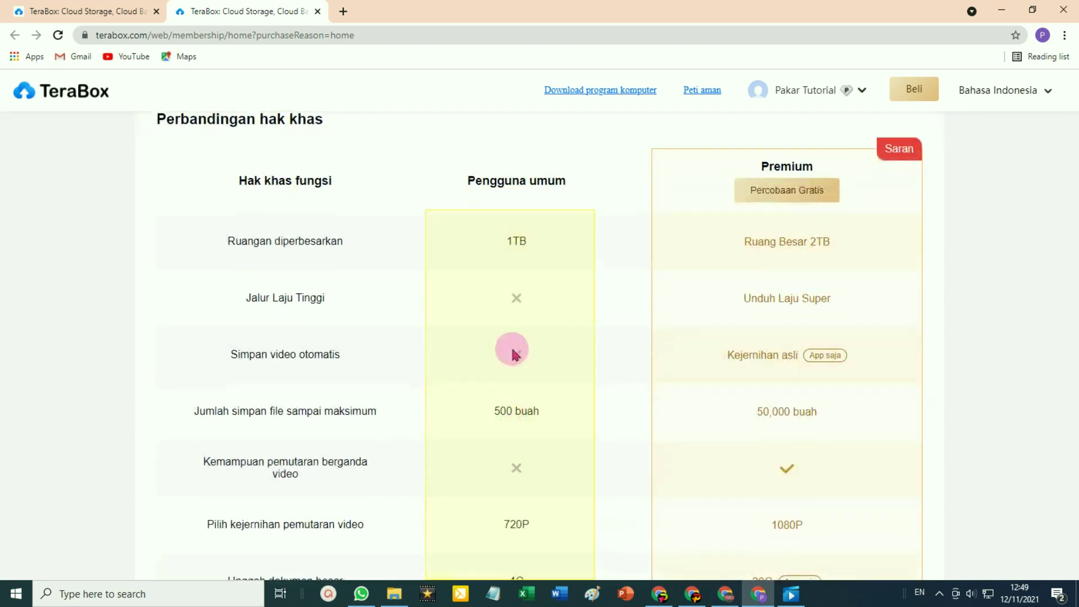
scroll(512, 337, "down", 2)
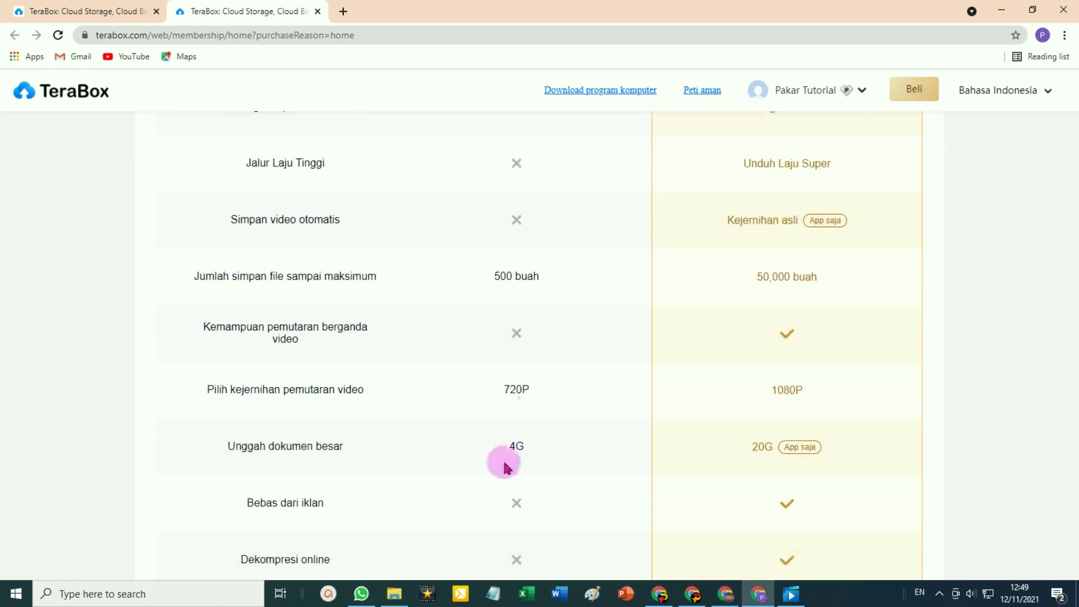
scroll(513, 361, "up", 3)
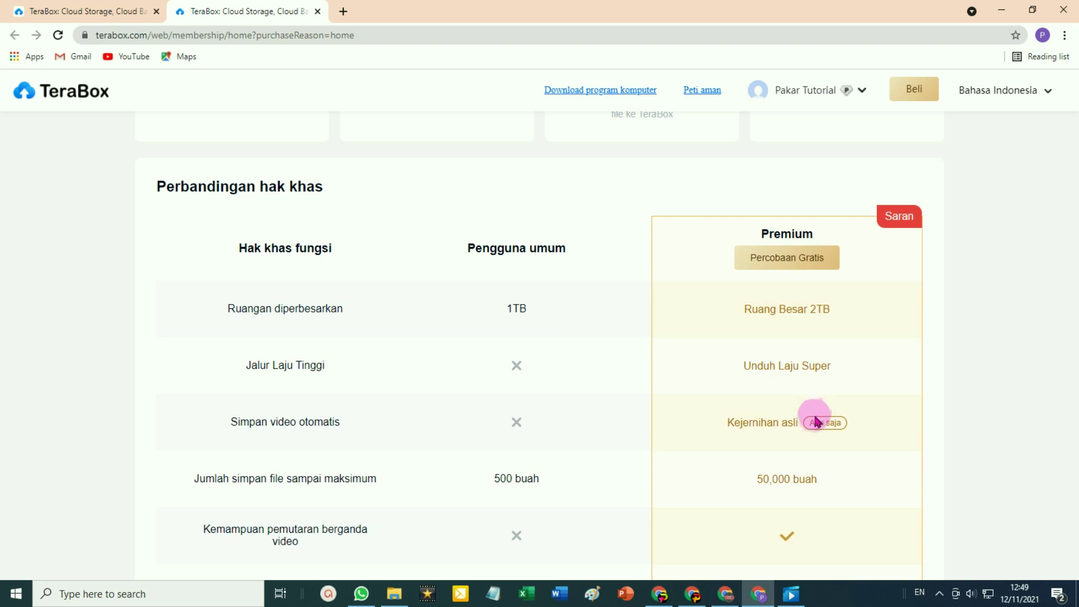
scroll(809, 423, "down", 5)
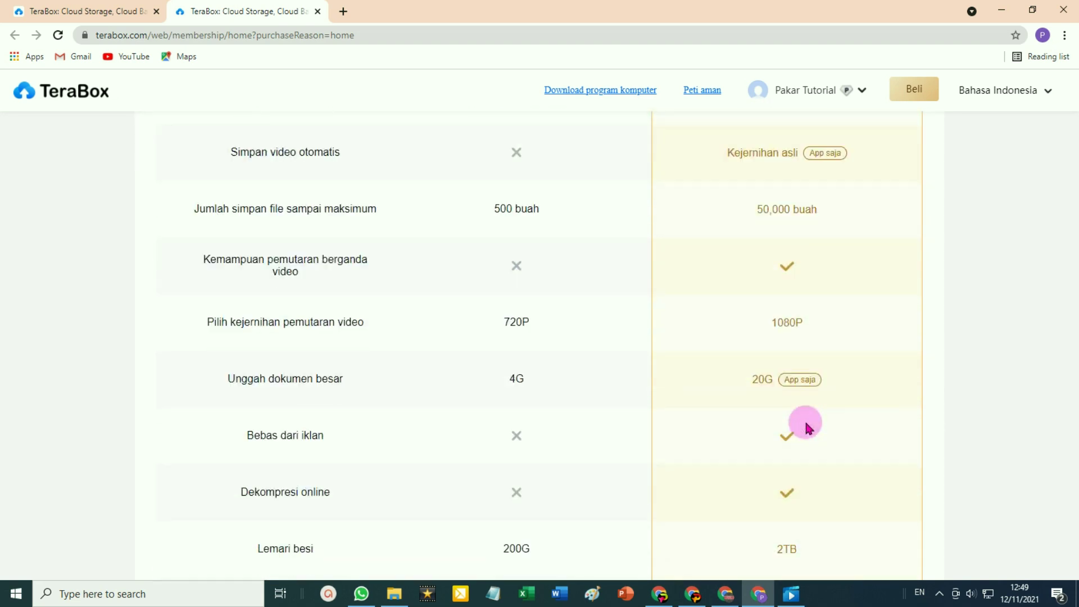
scroll(805, 427, "down", 3)
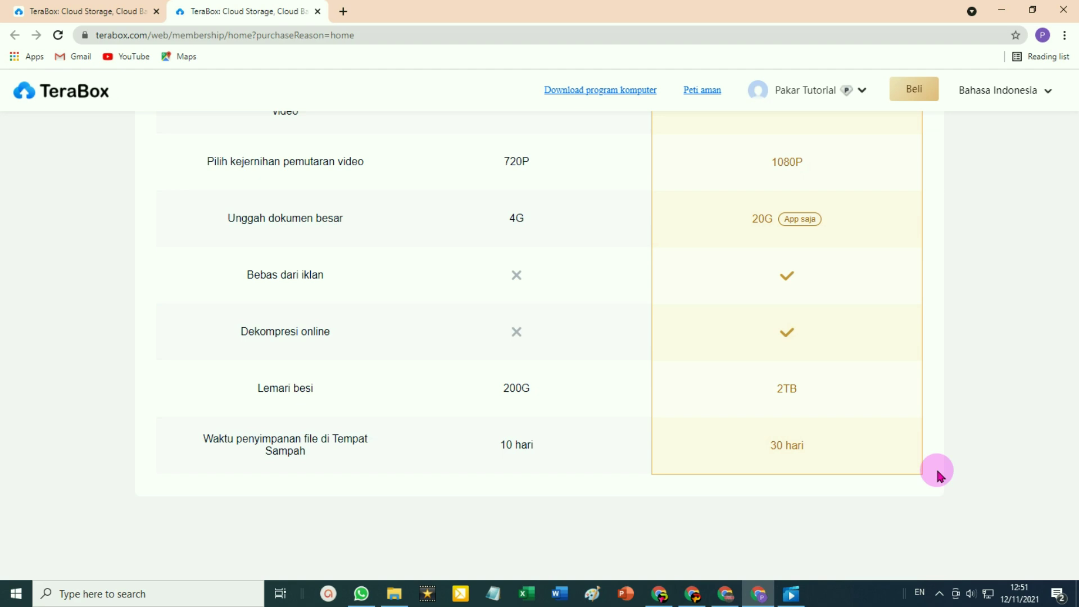
scroll(855, 461, "up", 5)
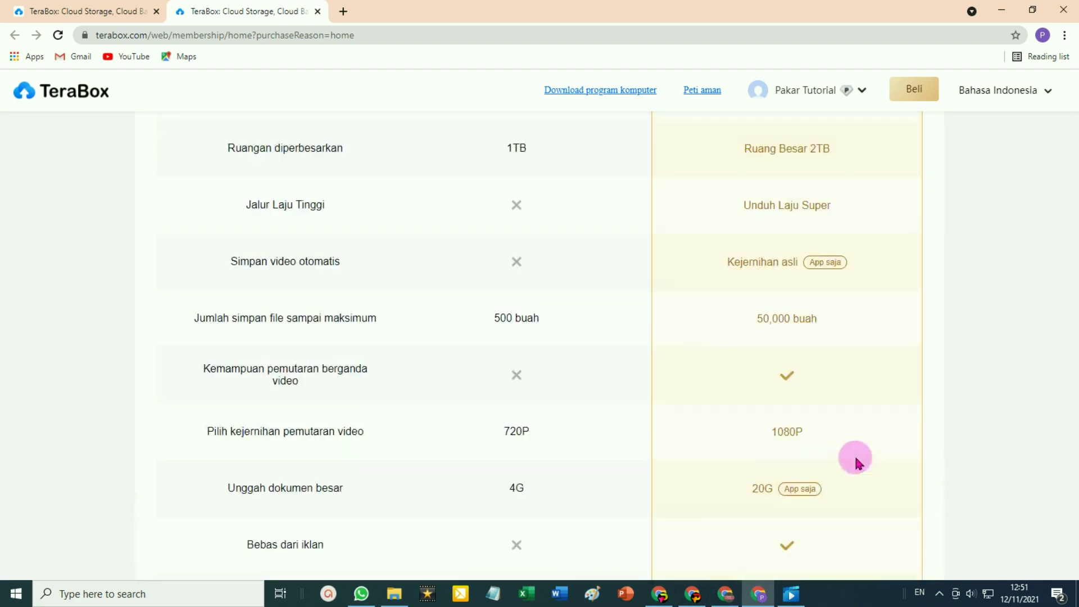
scroll(854, 461, "up", 5)
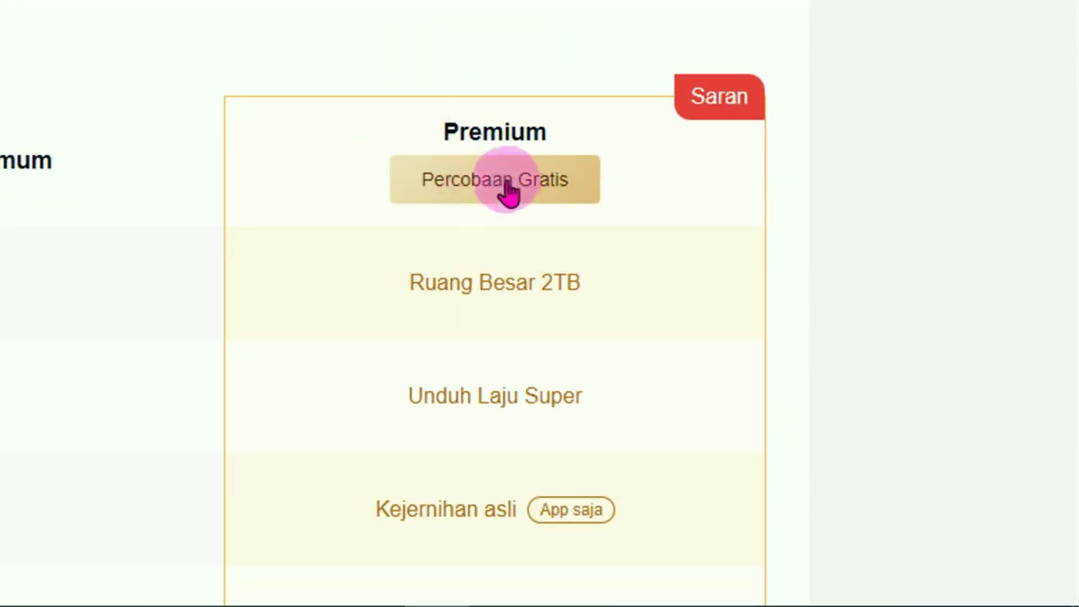
Step: Start the free Premium trial and browse more plan options in the carousel
left_click(506, 183)
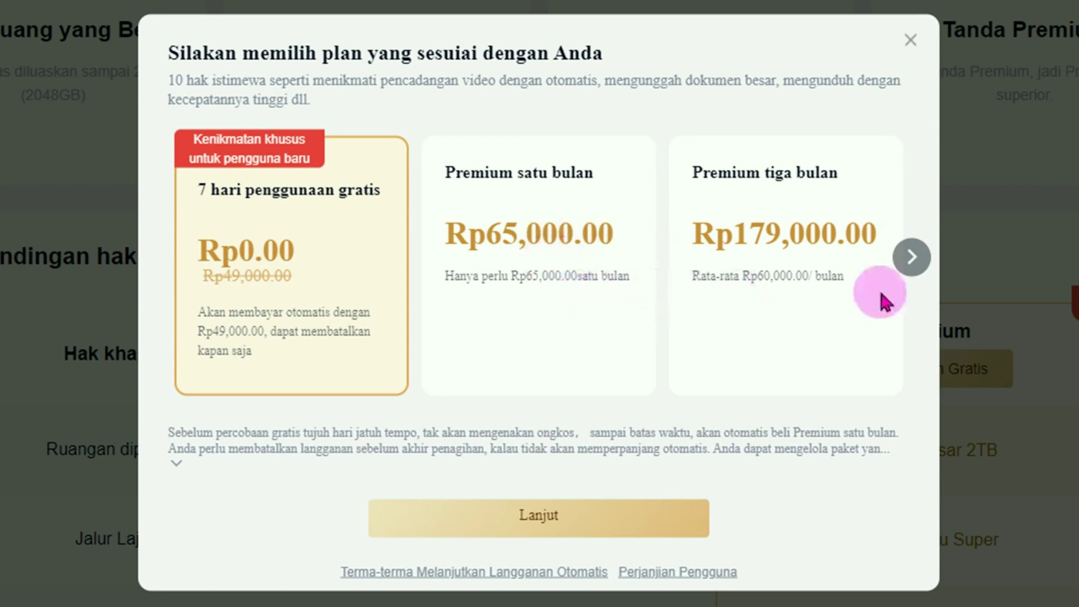
left_click(913, 258)
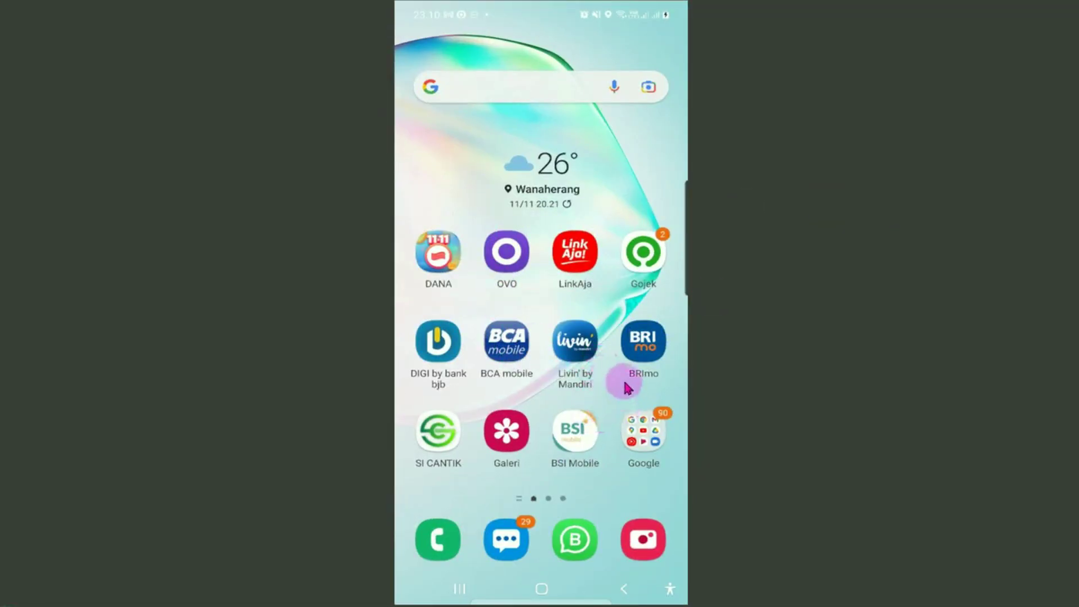
Step: Launch the Google Play Store from the Android app drawer
left_click_drag(627, 390, 643, 293)
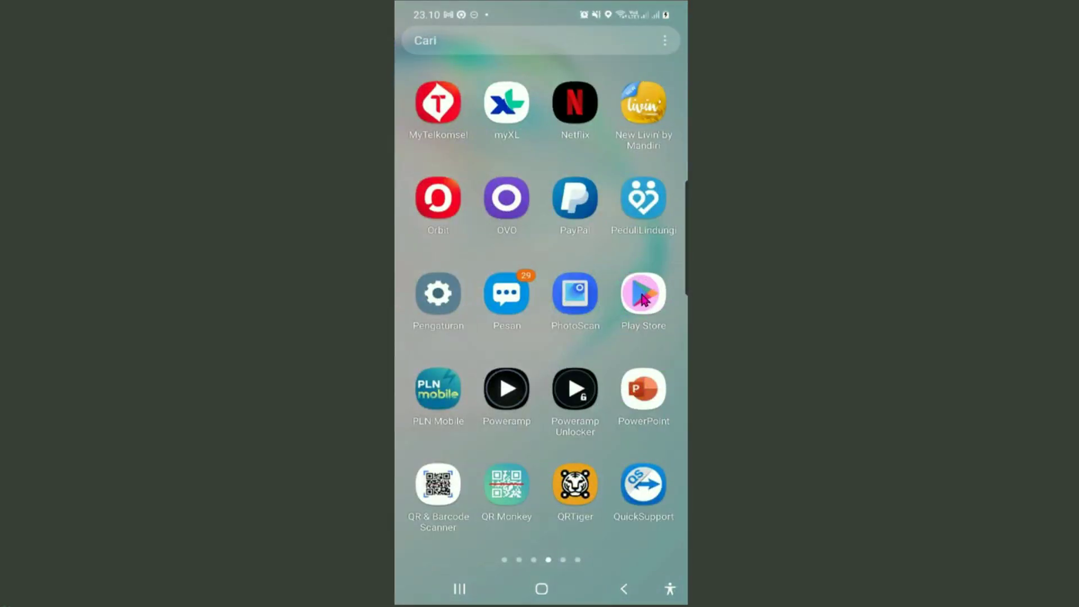
left_click(643, 295)
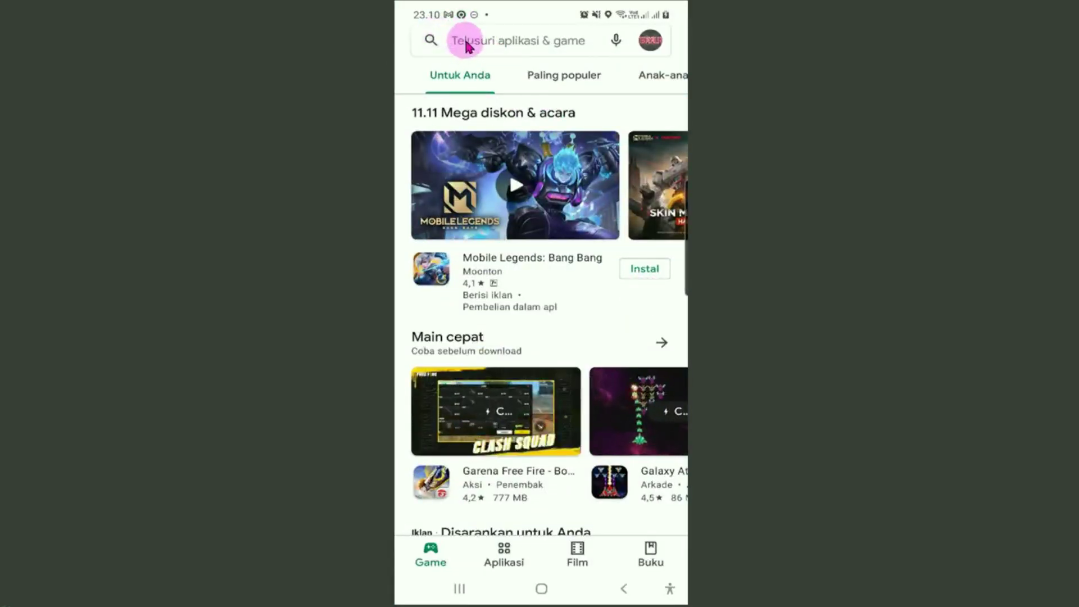
Step: Search Google Play for 'TERABOX', then install and launch the TeraBox app
left_click(465, 42)
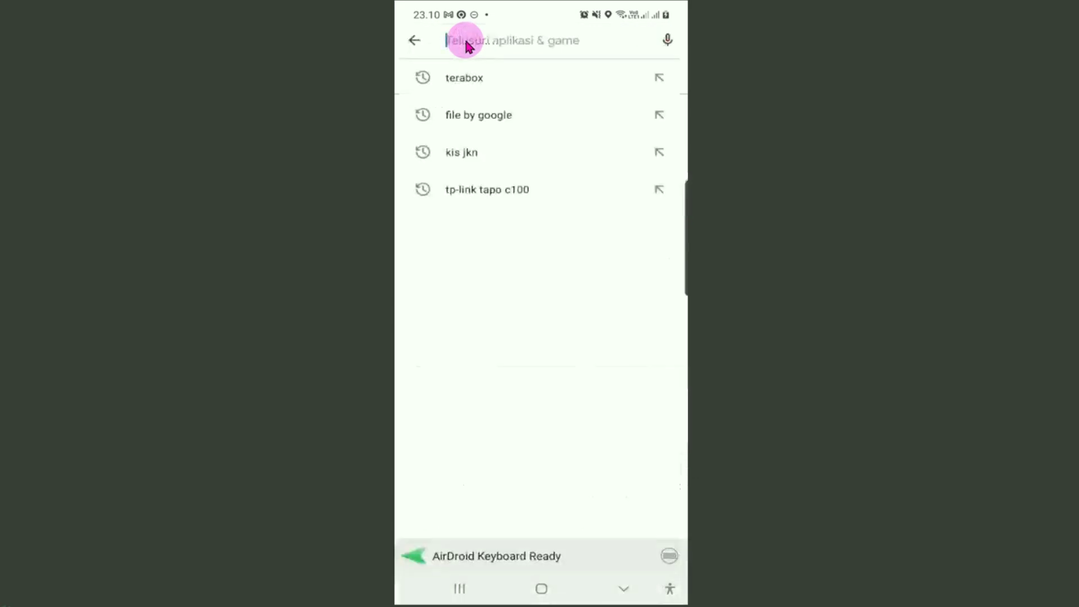
type("TERABOX")
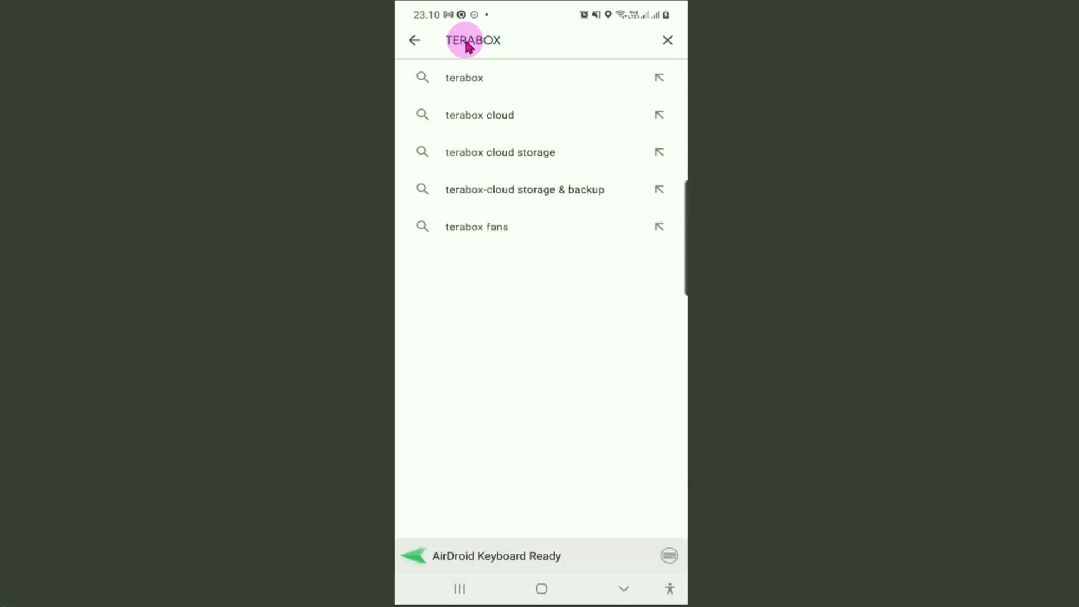
left_click(464, 79)
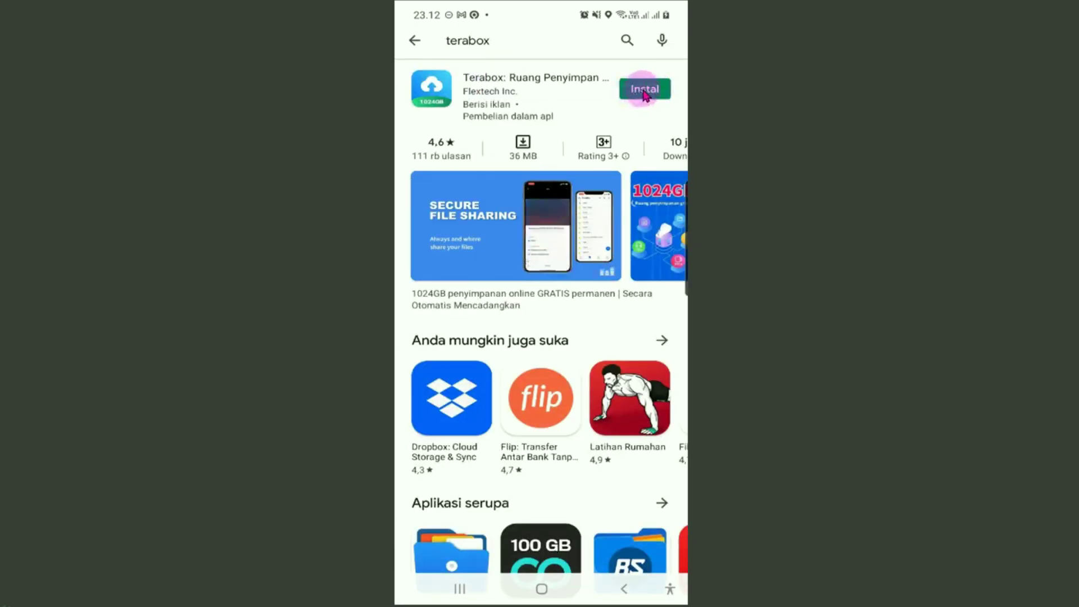
left_click(645, 90)
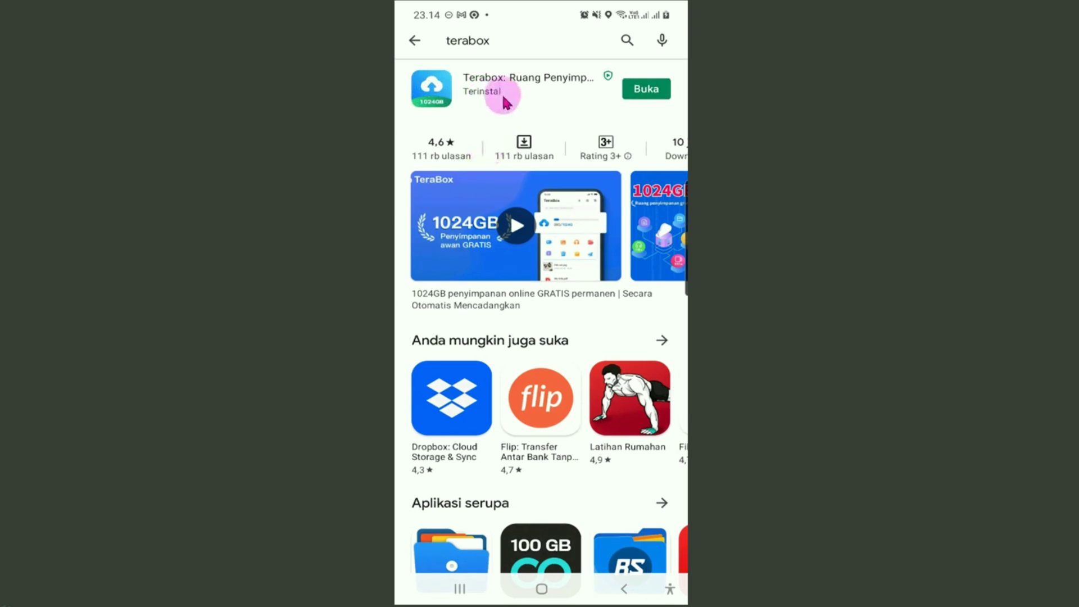
left_click(647, 89)
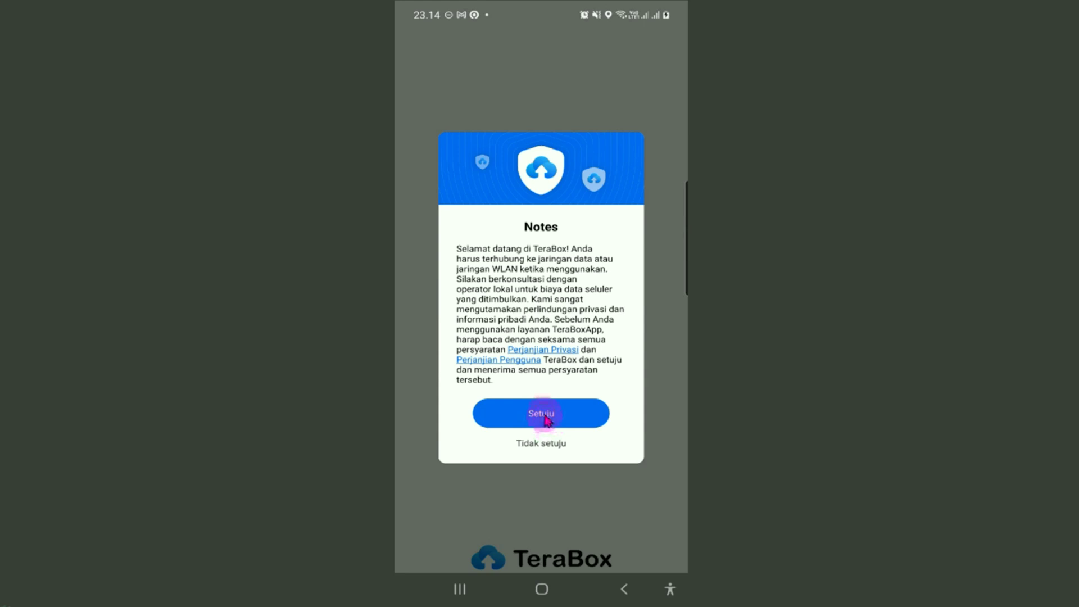
Step: Agree (Setuju) to TeraBox's privacy and user agreements in the Notes dialog
left_click(541, 413)
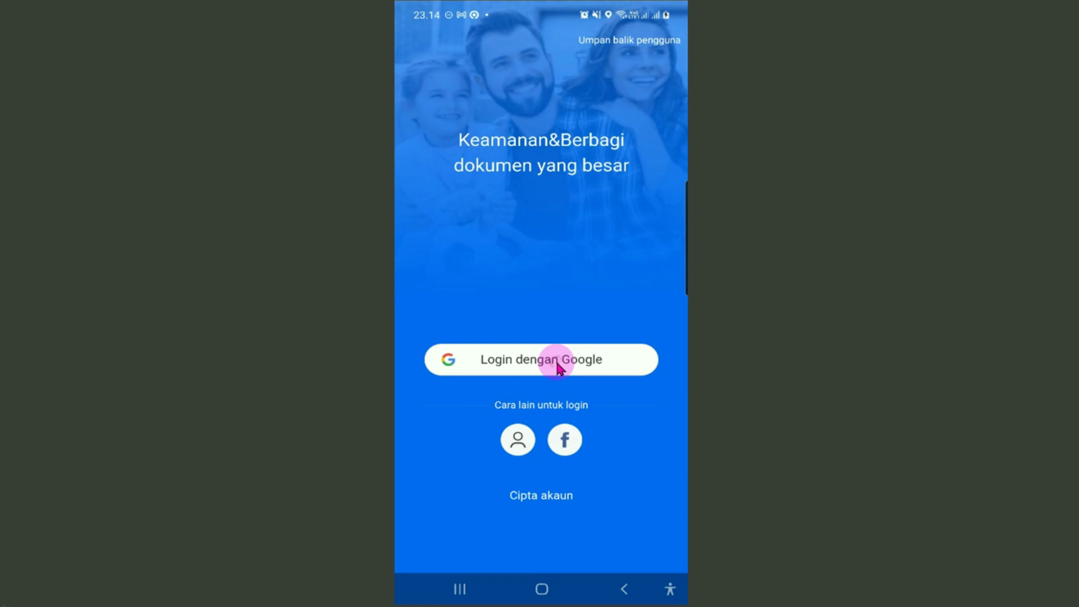
Step: Sign in to TeraBox with the first Google account in the 'Pilih akun' list
left_click(557, 365)
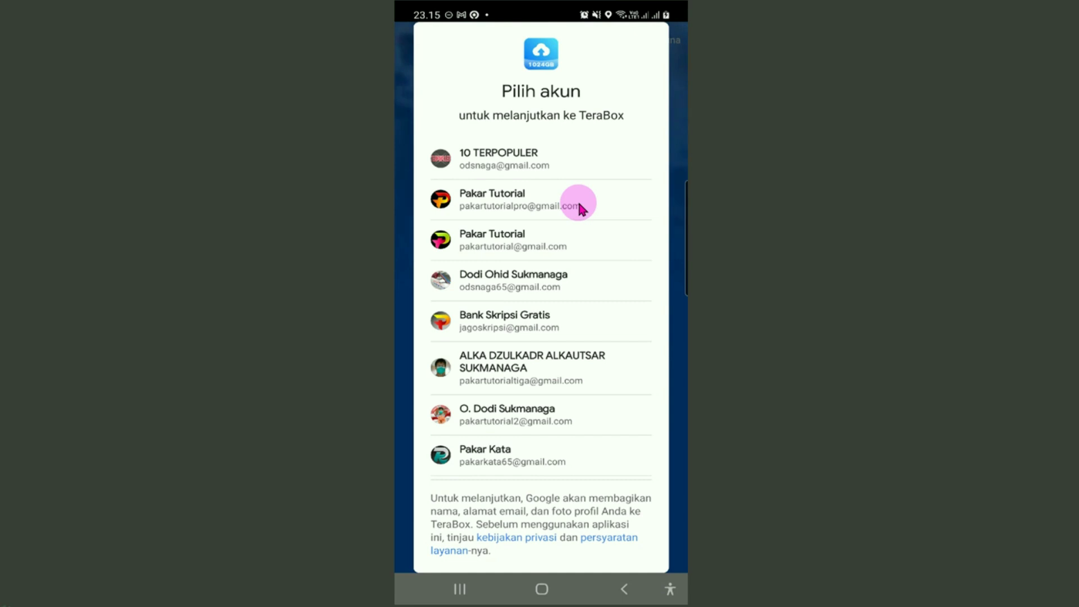
scroll(561, 289, "down", 3)
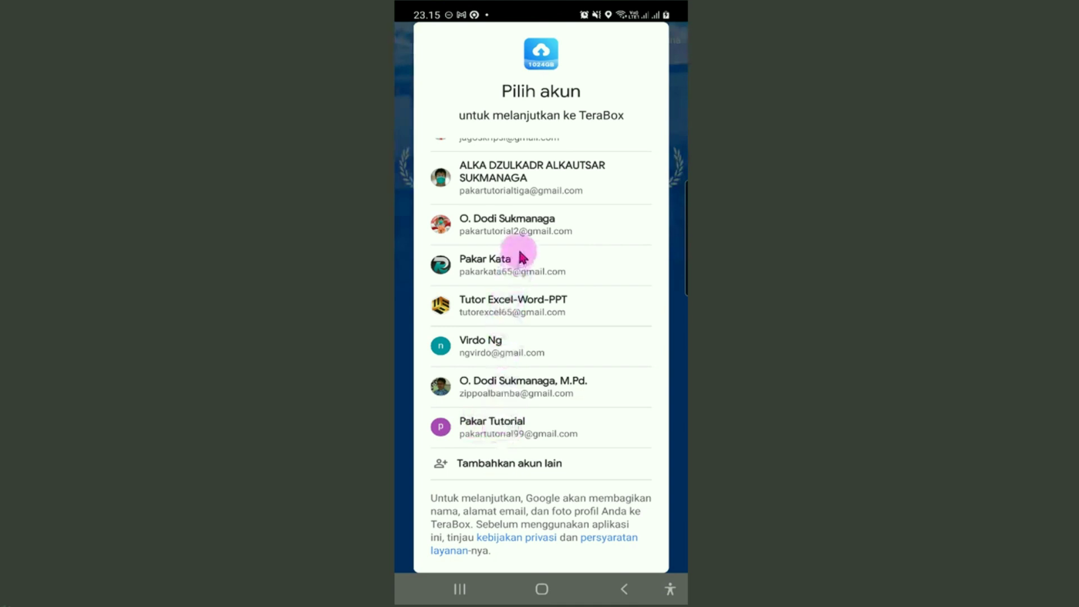
scroll(522, 236, "up", 5)
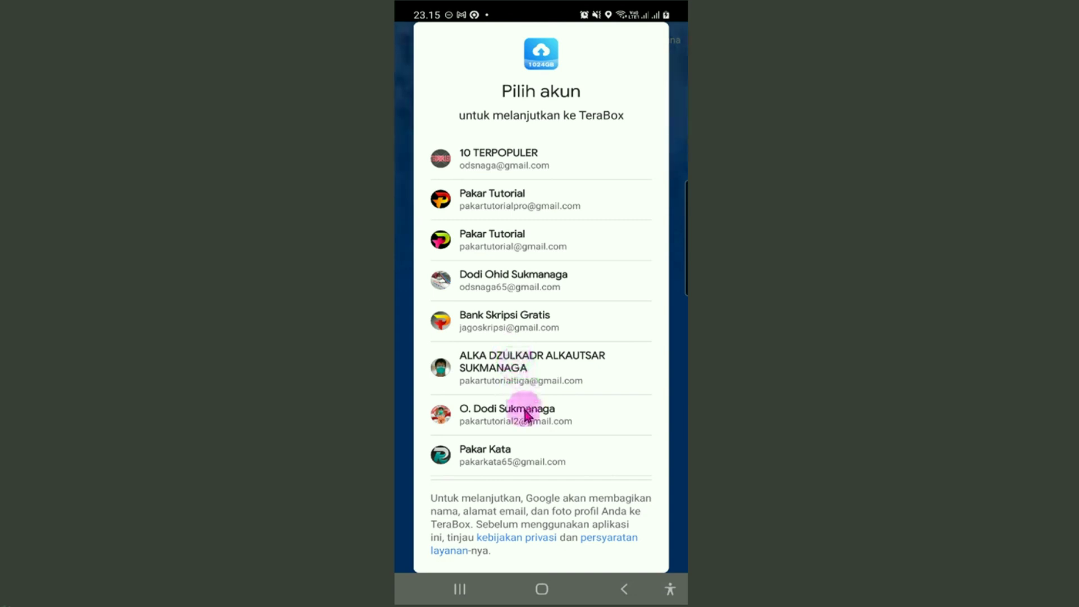
scroll(526, 414, "down", 3)
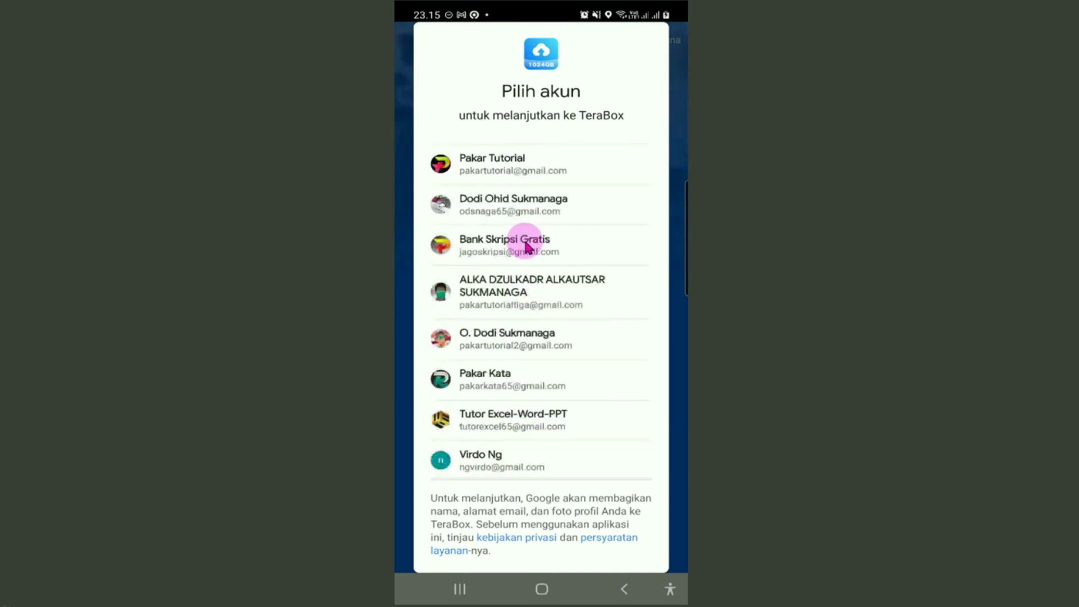
scroll(525, 245, "up", 3)
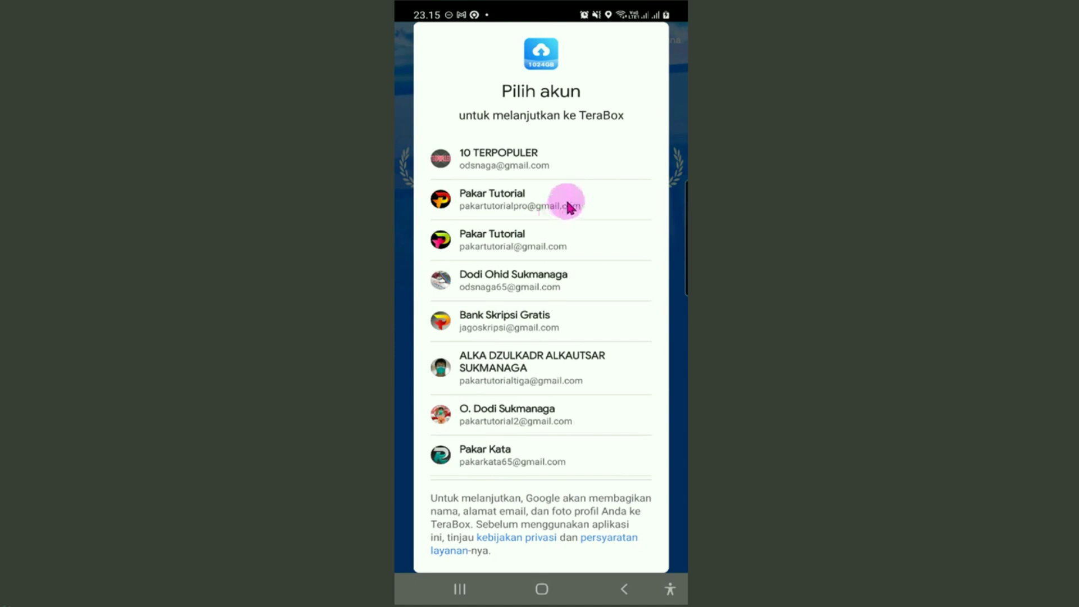
left_click(504, 160)
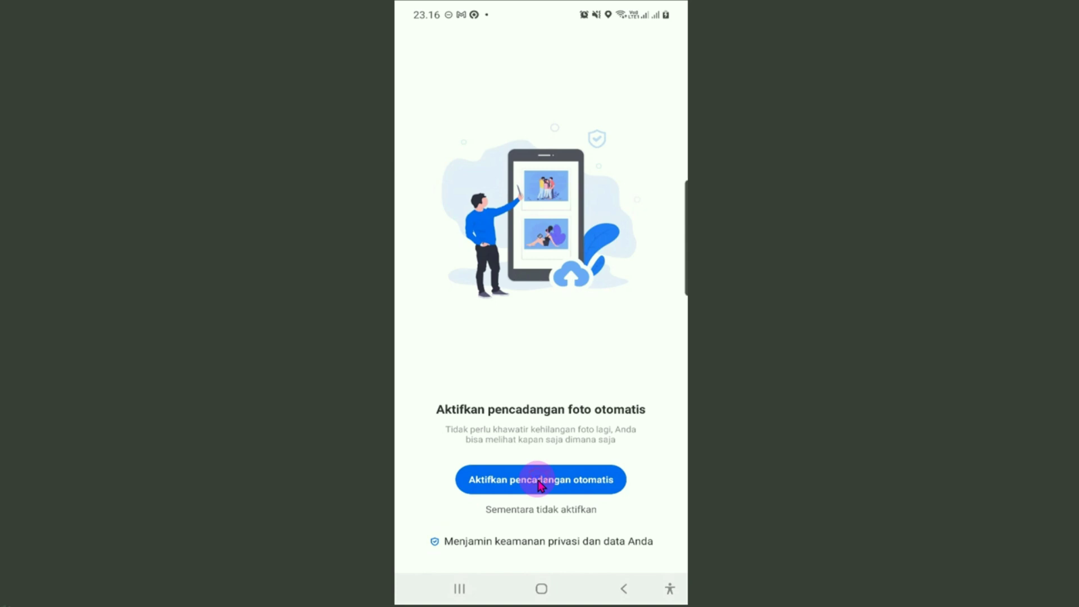
Step: Enable automatic photo backup and allow TeraBox access to the phone's photos and media
left_click(540, 483)
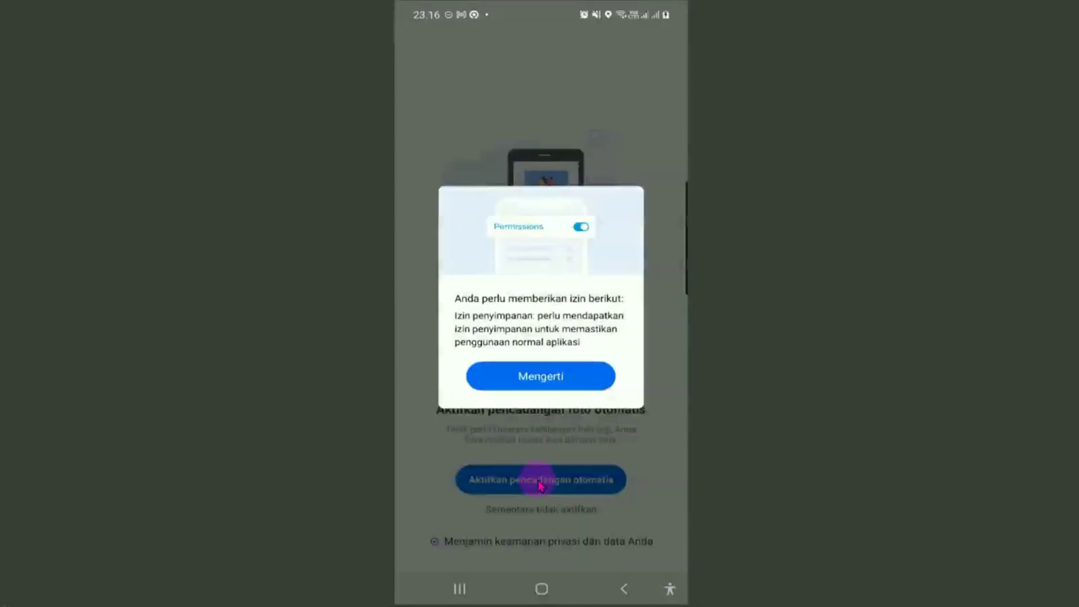
left_click(544, 380)
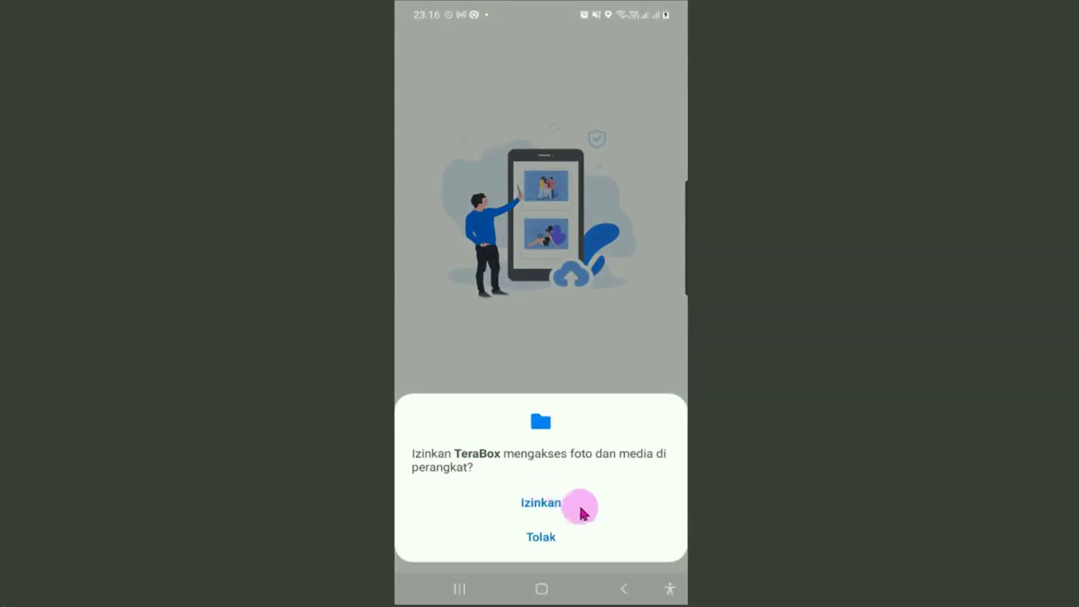
left_click(553, 509)
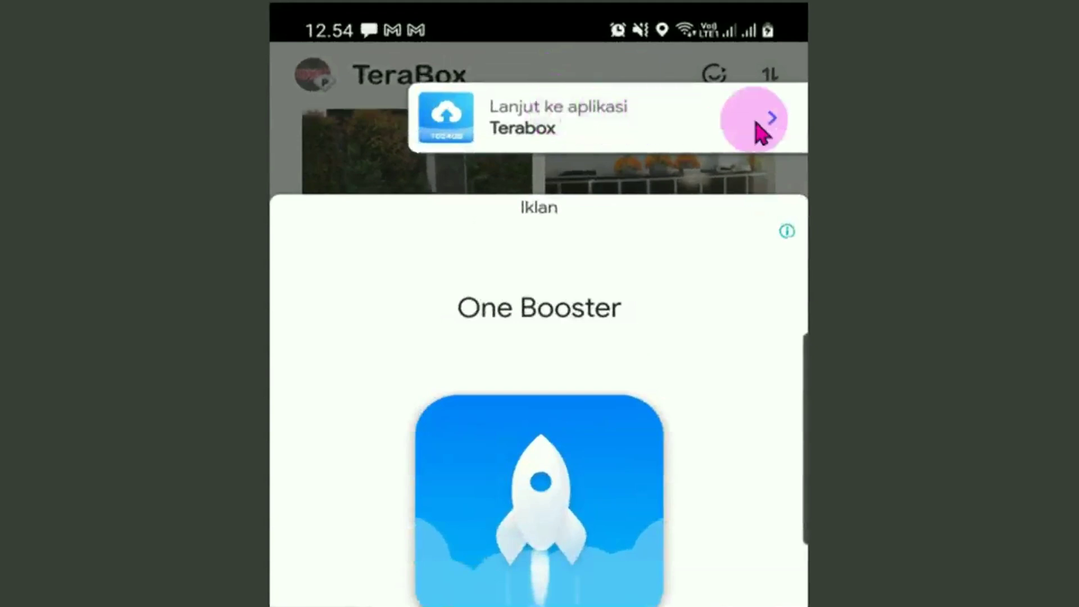
Step: Dismiss the ad and open the reception photo IMG_1008.JPG from the Beranda feed
left_click(761, 126)
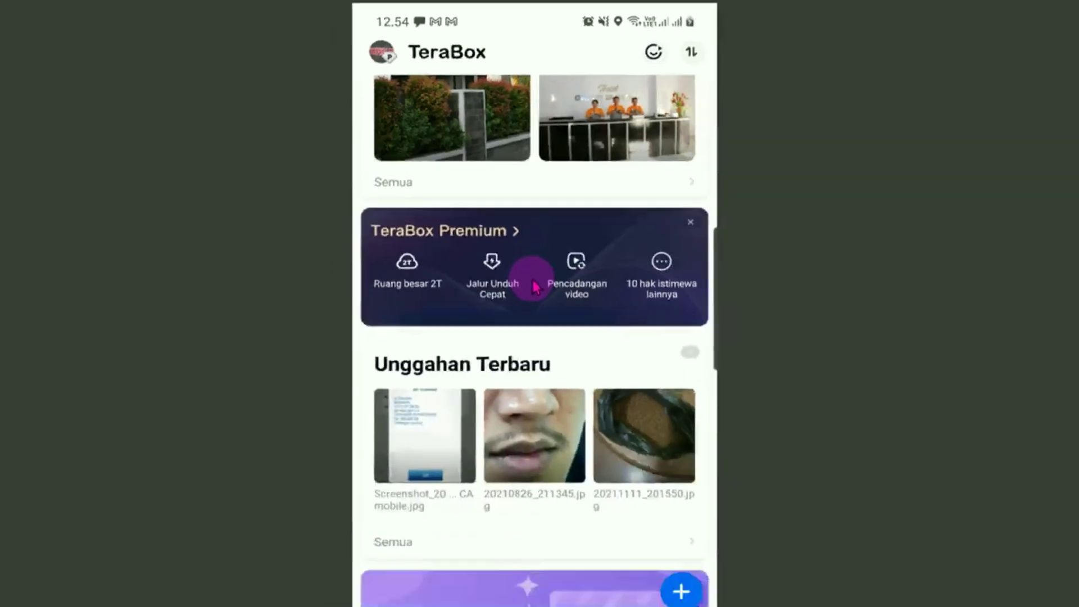
scroll(531, 222, "up", 5)
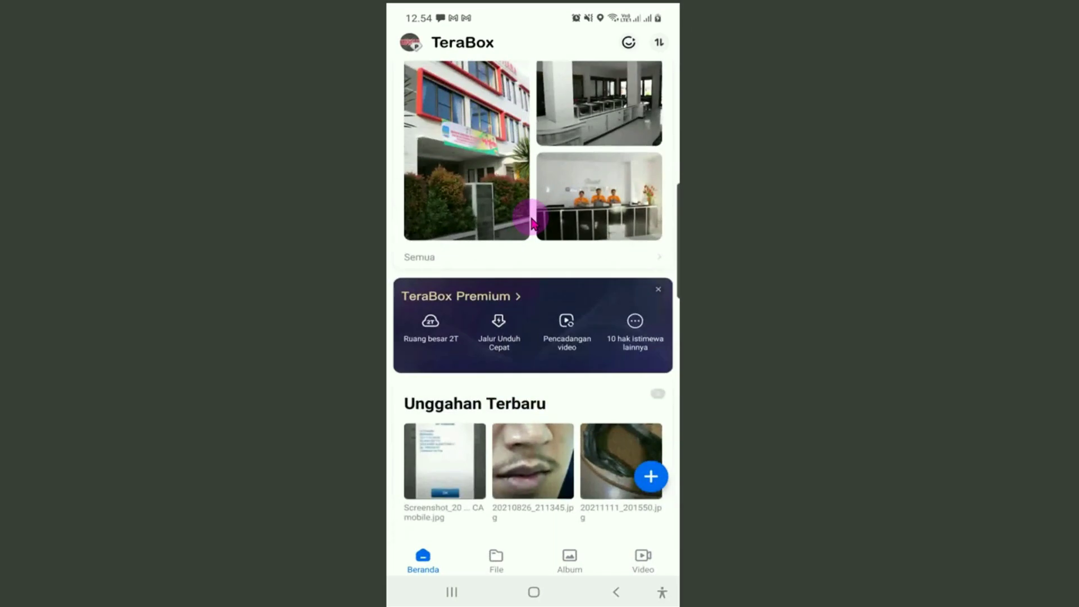
scroll(533, 223, "up", 2)
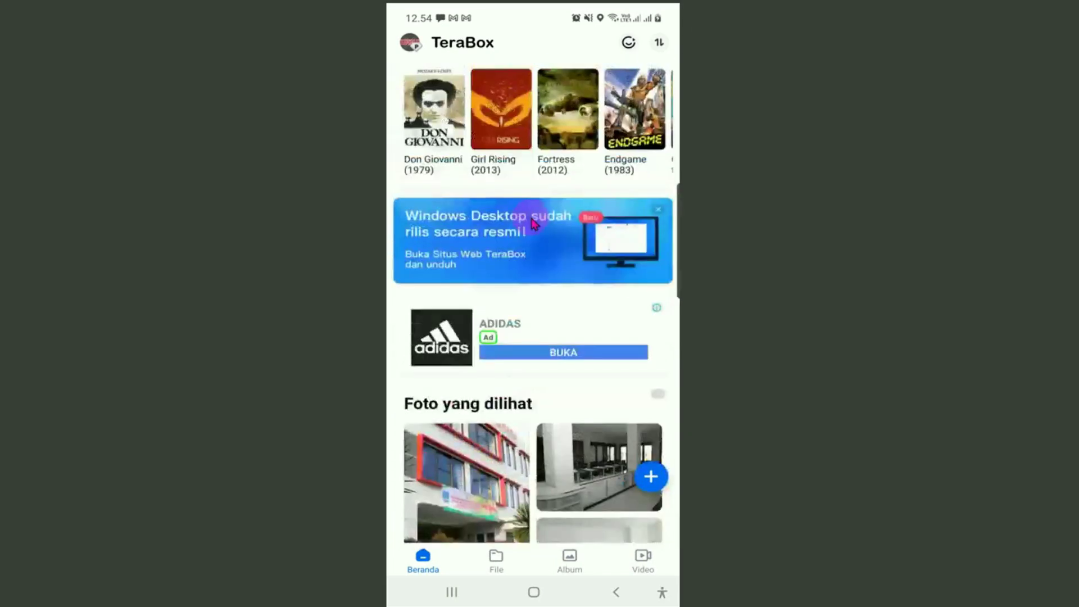
scroll(525, 217, "down", 6)
scroll(525, 222, "up", 2)
scroll(522, 249, "up", 1)
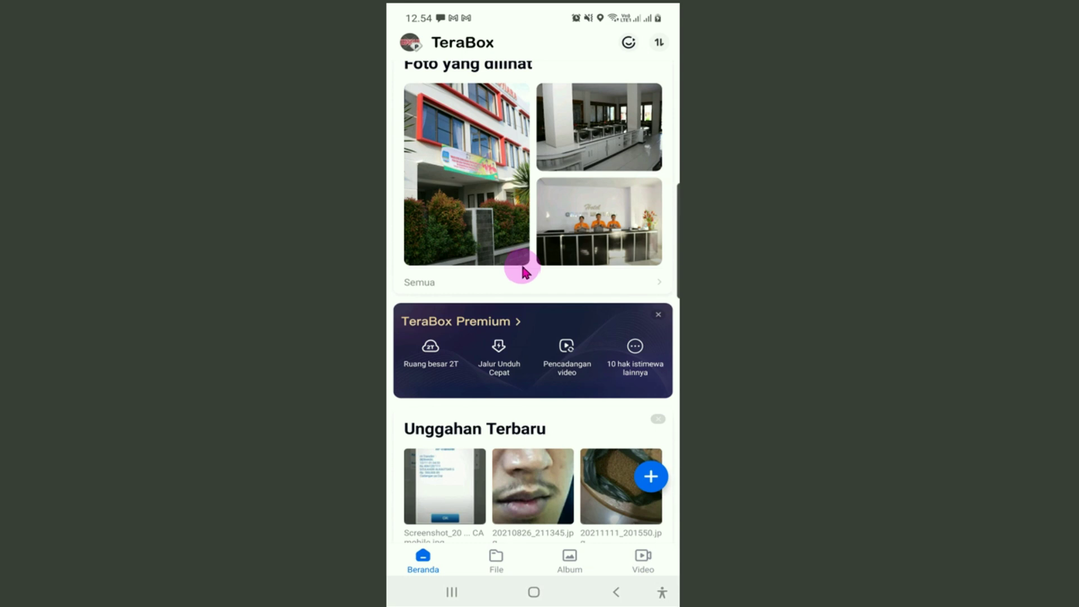
scroll(524, 269, "down", 3)
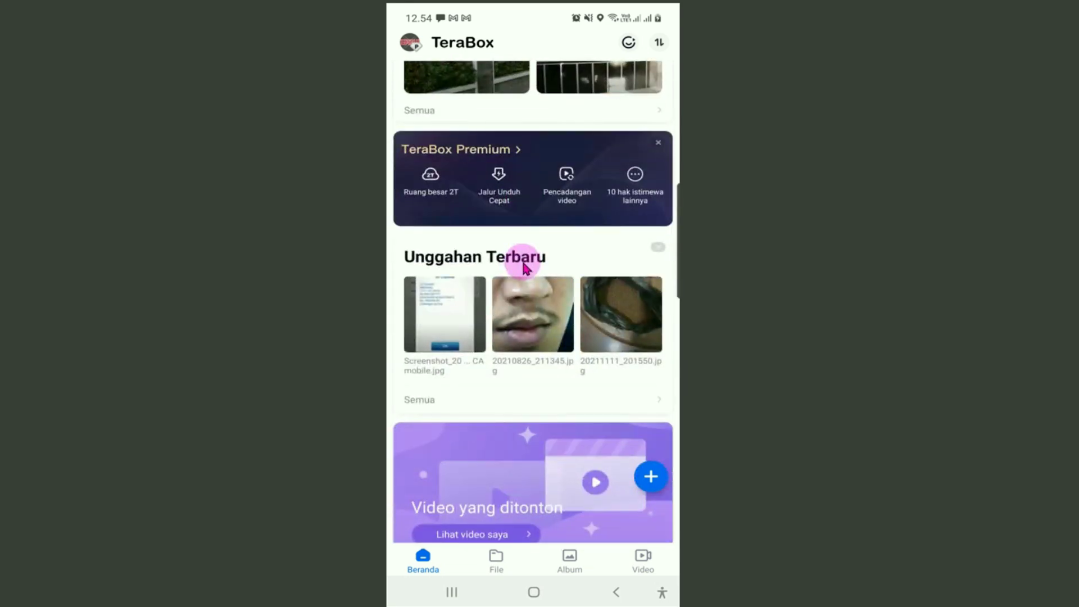
scroll(525, 268, "up", 2)
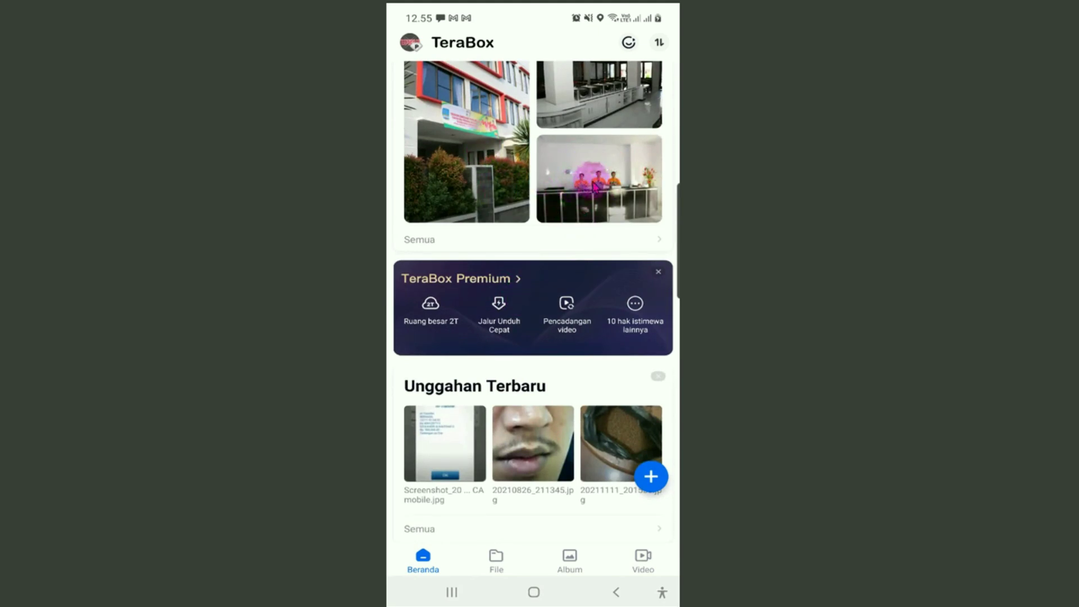
left_click(594, 185)
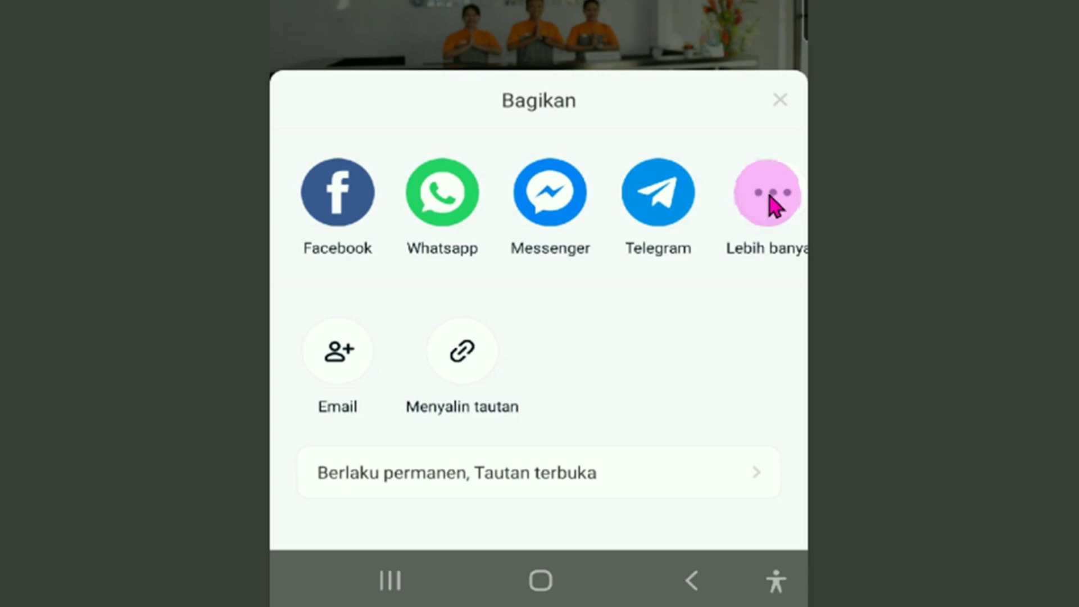
Step: Generate the IMG_1008.JPG link via 'Lebih banyak' and share it to WhatsApp Business
left_click(767, 193)
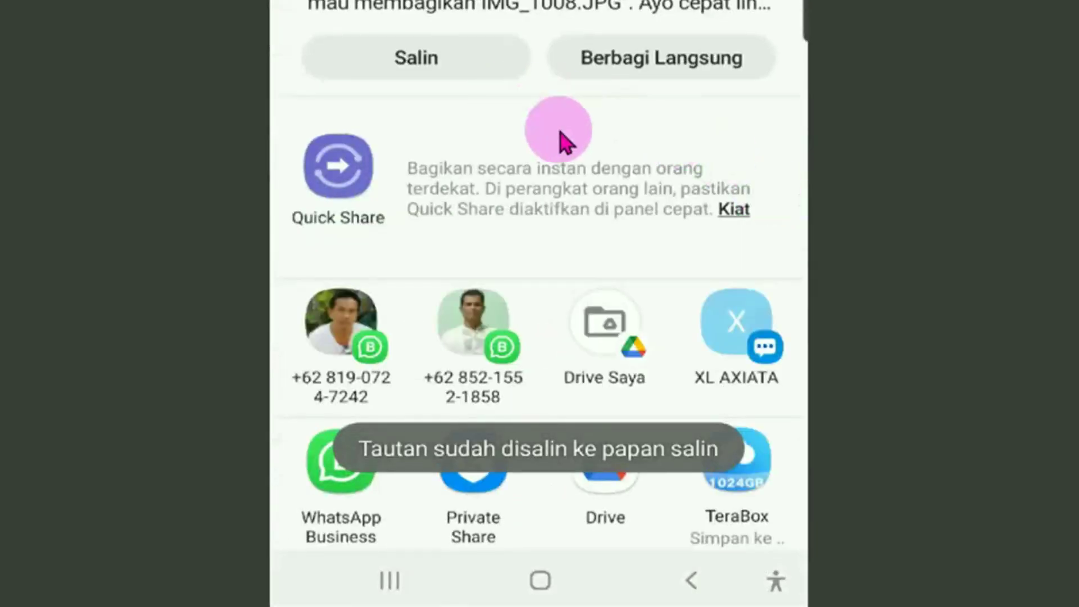
scroll(576, 240, "down", 5)
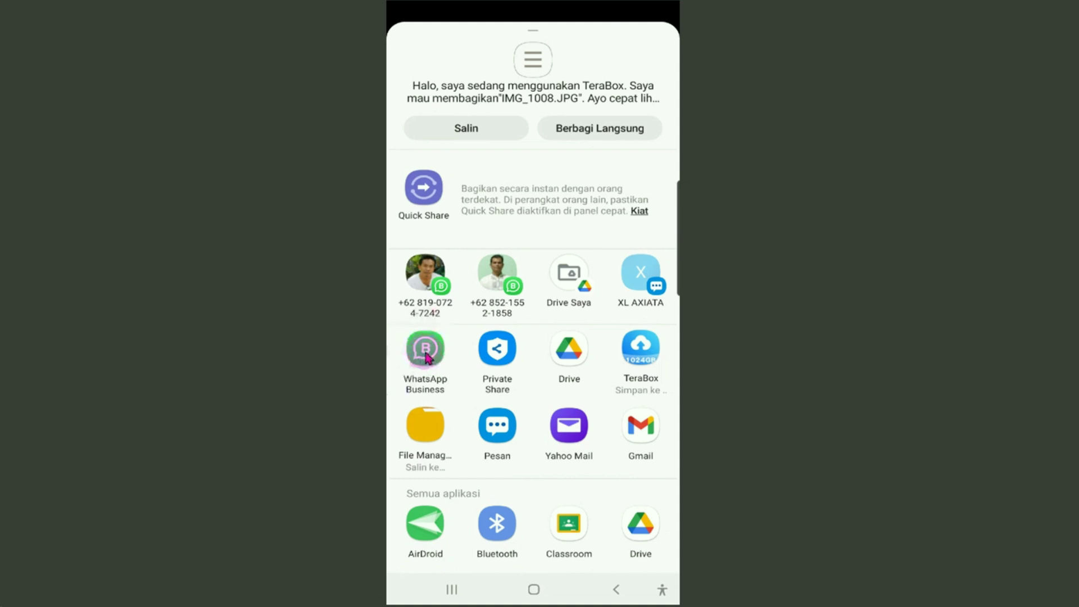
left_click(426, 354)
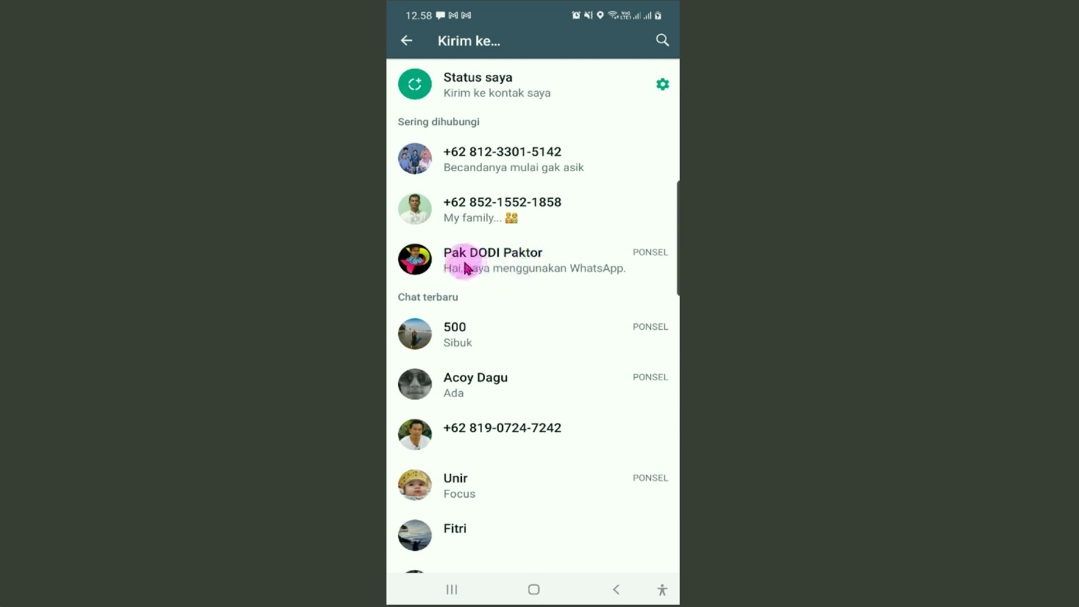
Step: Send the terabox.com link to a WhatsApp Business contact, then open the sent link
left_click(482, 269)
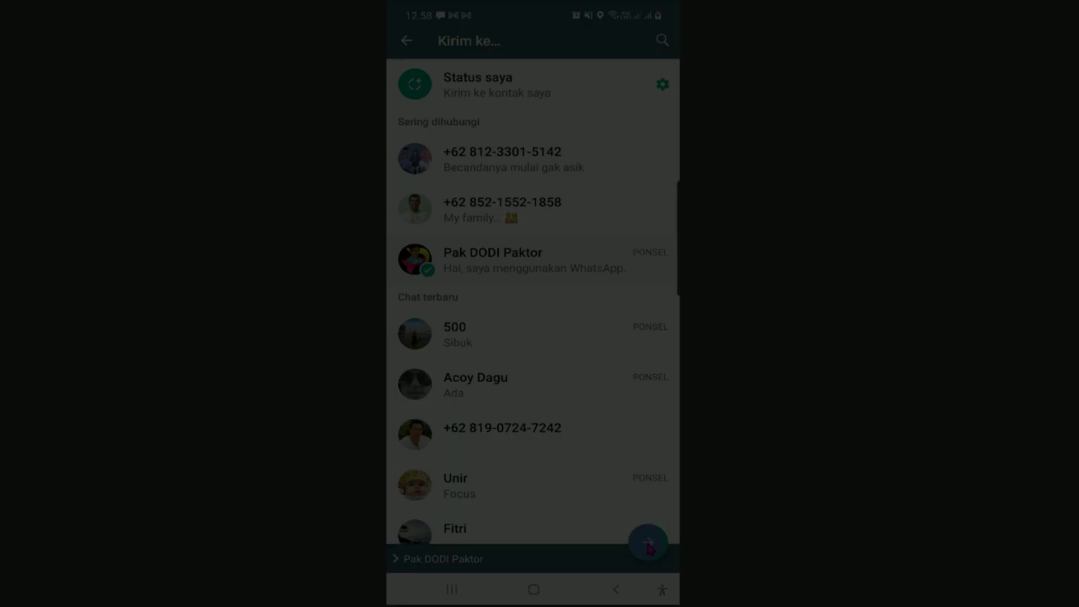
left_click(648, 543)
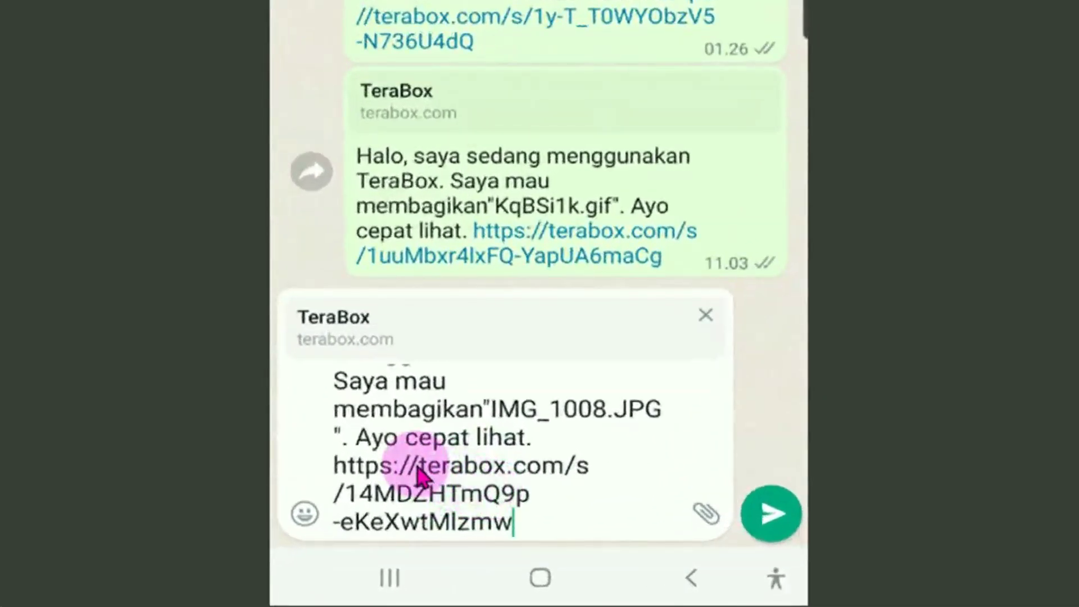
left_click(771, 514)
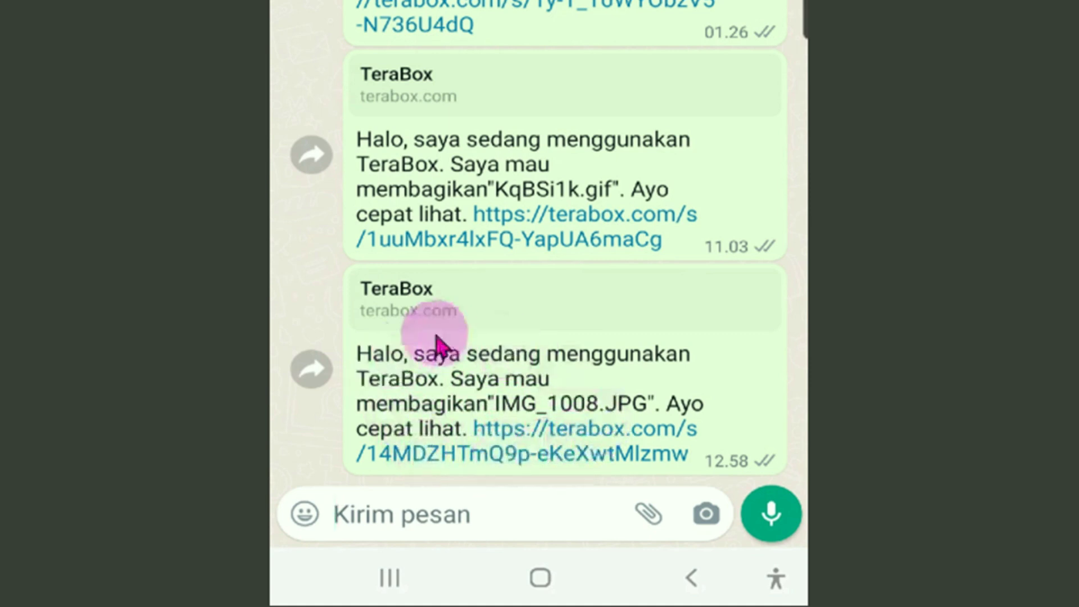
left_click(574, 454)
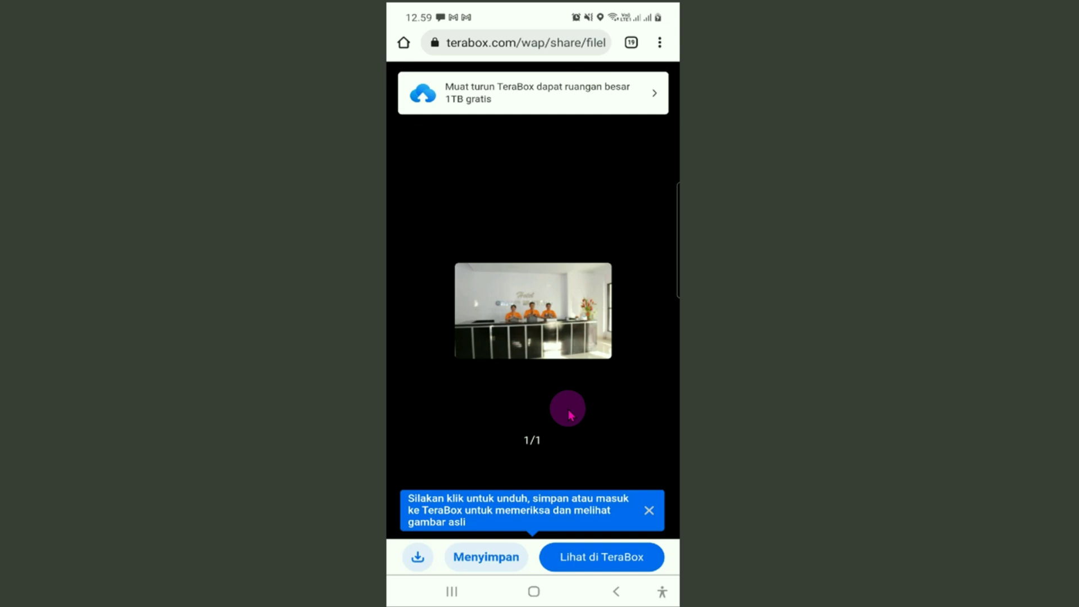
Step: Leave the TeraBox share page and return to the phone's home screen
left_click(533, 591)
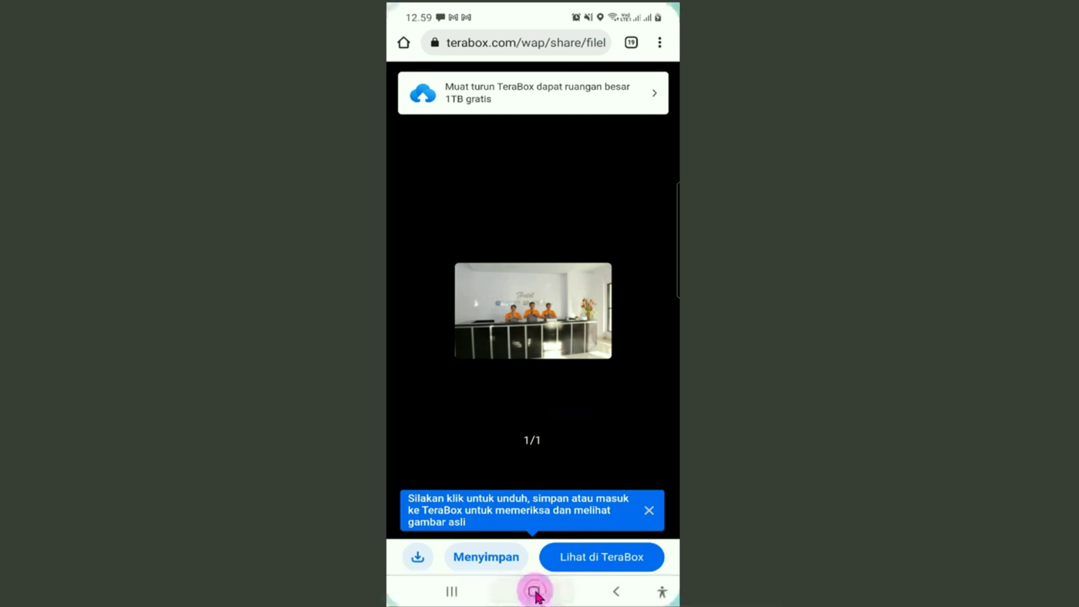